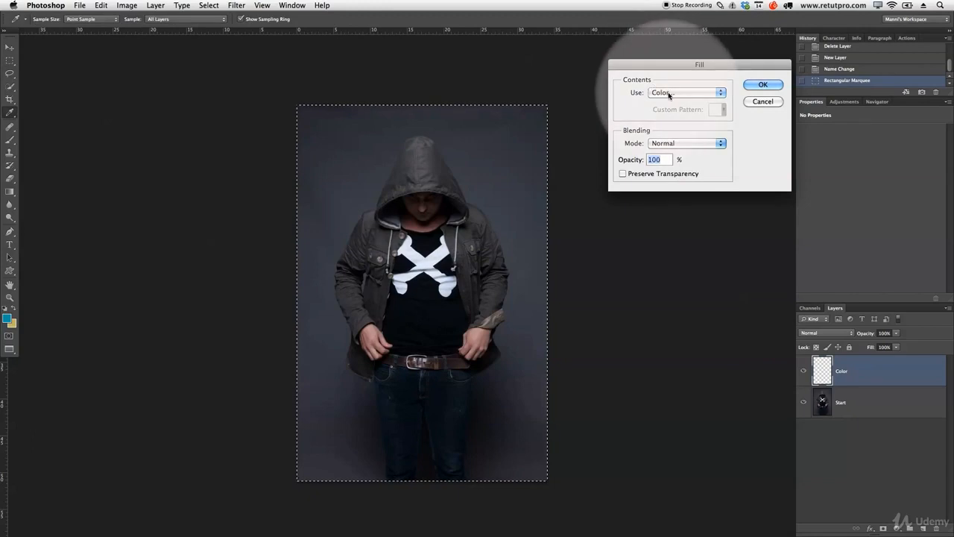
- Fill the canvas-wide selection on the Color layer with solid blue #00a6ac, and deselect it
click(660, 93)
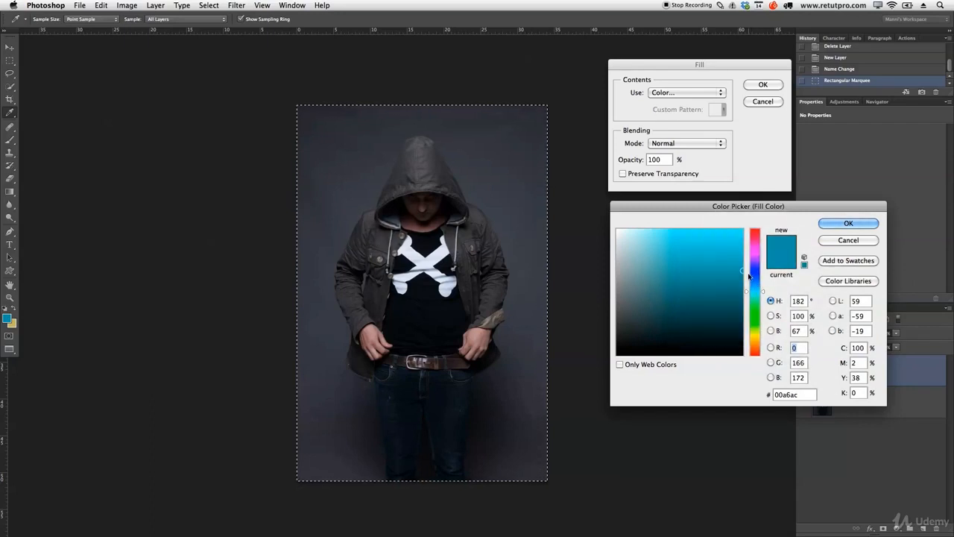
click(837, 225)
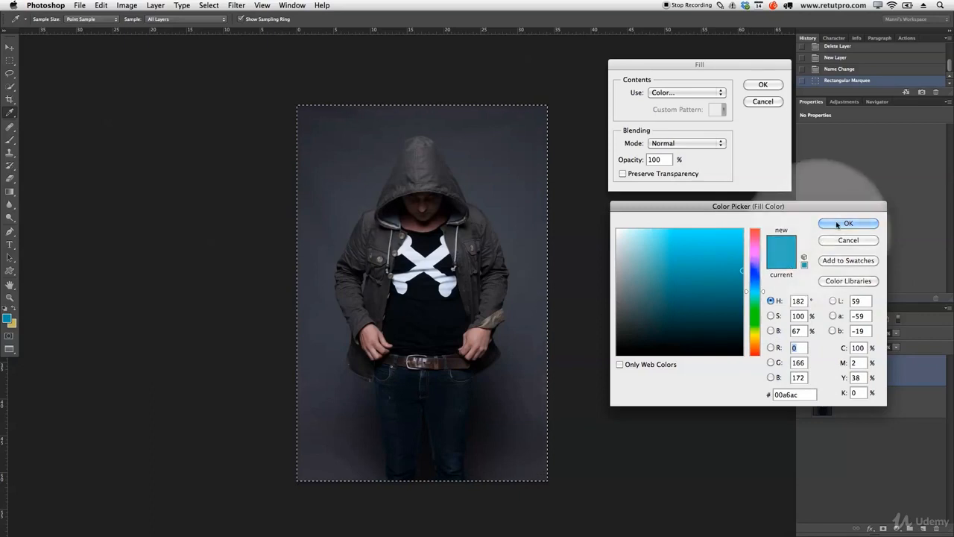
click(762, 85)
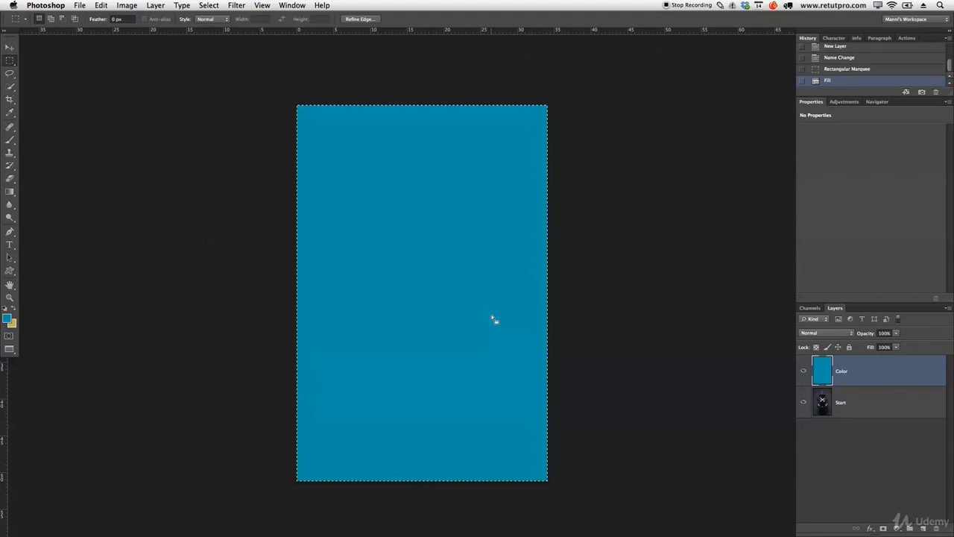
key(super+d)
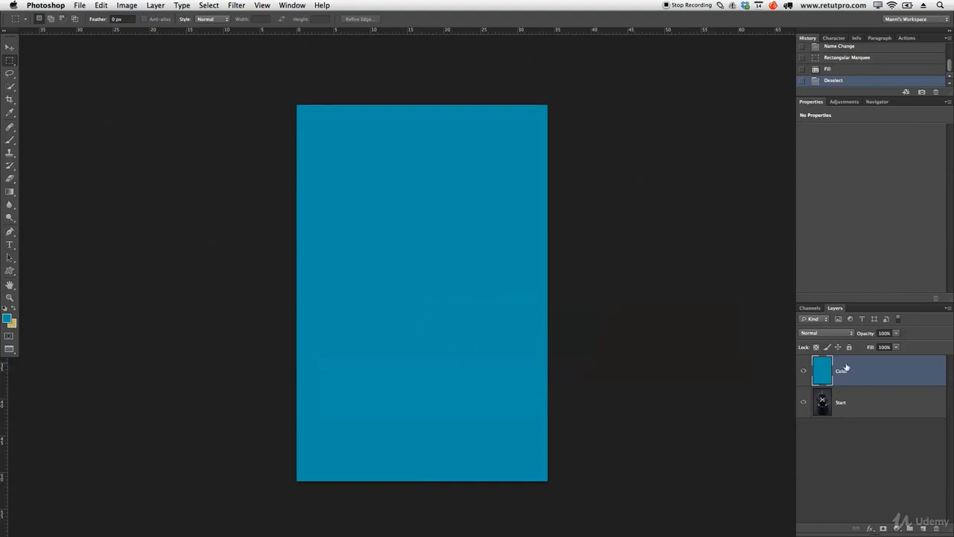
- Add a new layer above the Color layer and name it Strip
click(925, 528)
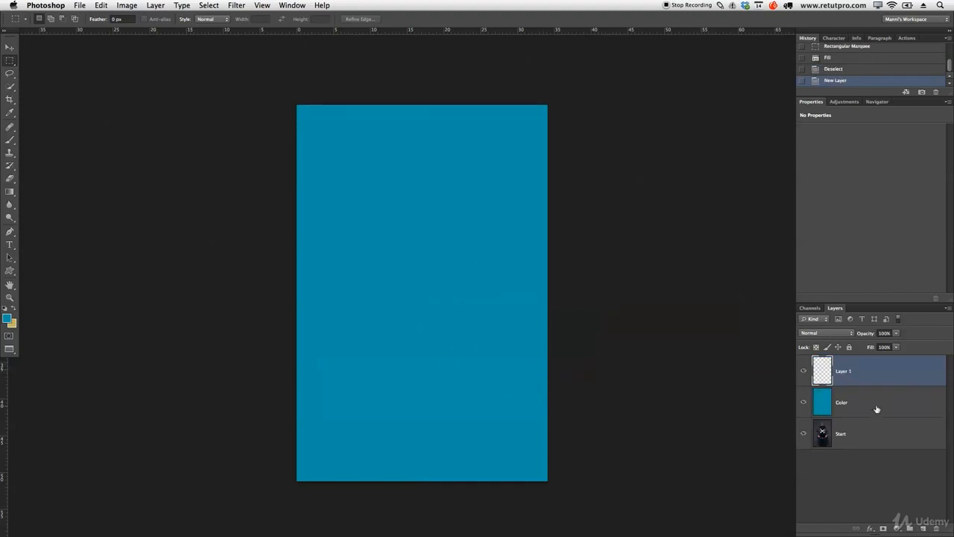
double_click(844, 371)
key(Return)
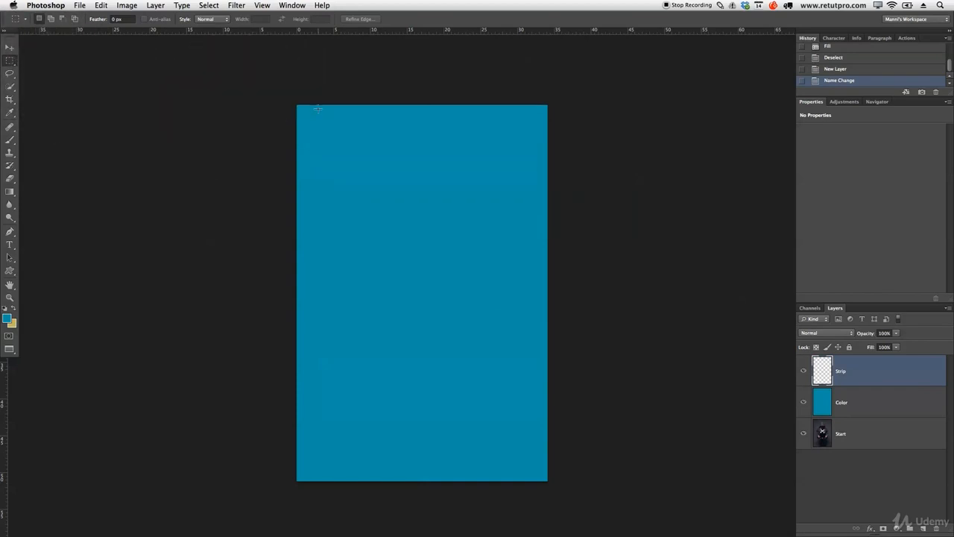
- Select a narrow full-height vertical strip near the canvas's left edge, fill it with the tan background colour #c7be6f, and deselect
drag(308, 100, 326, 492)
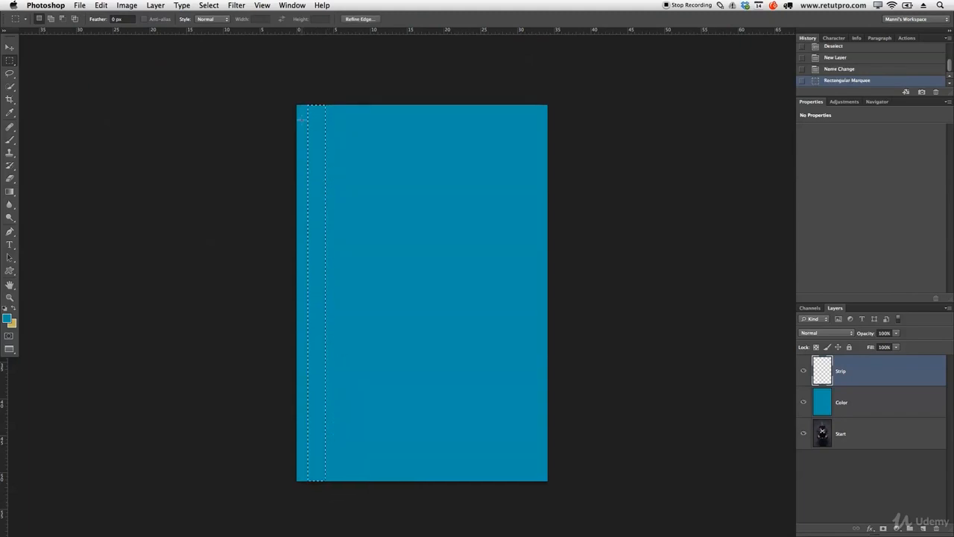
right_click(315, 145)
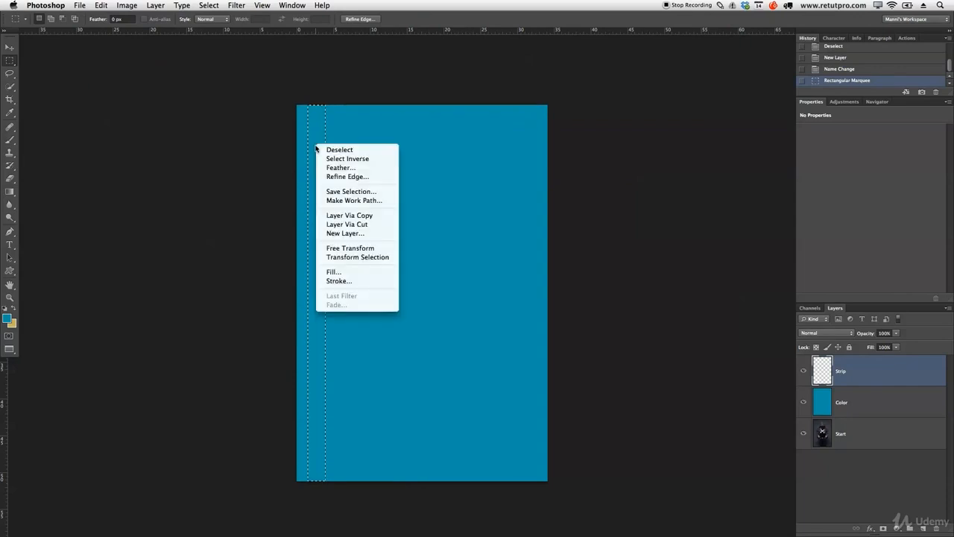
click(331, 271)
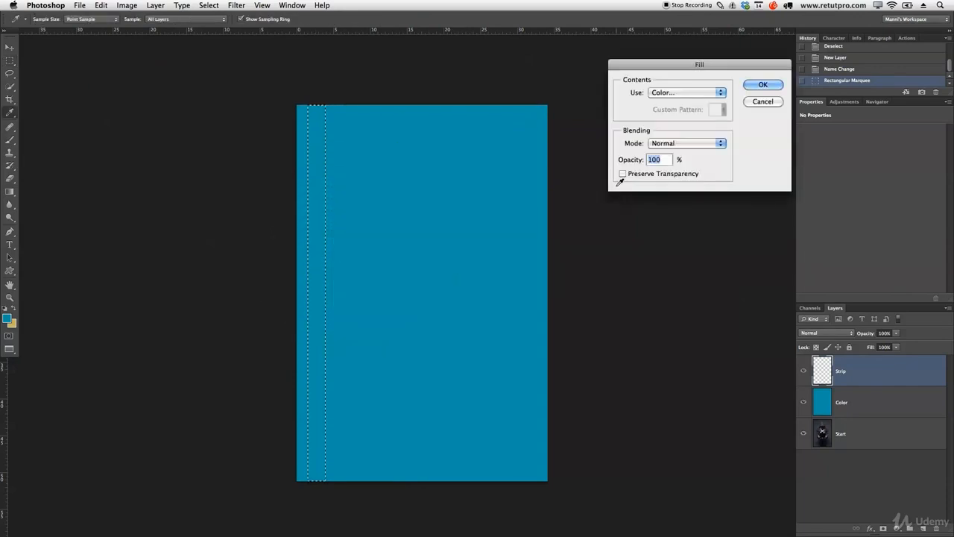
drag(669, 65, 650, 59)
click(656, 89)
click(656, 88)
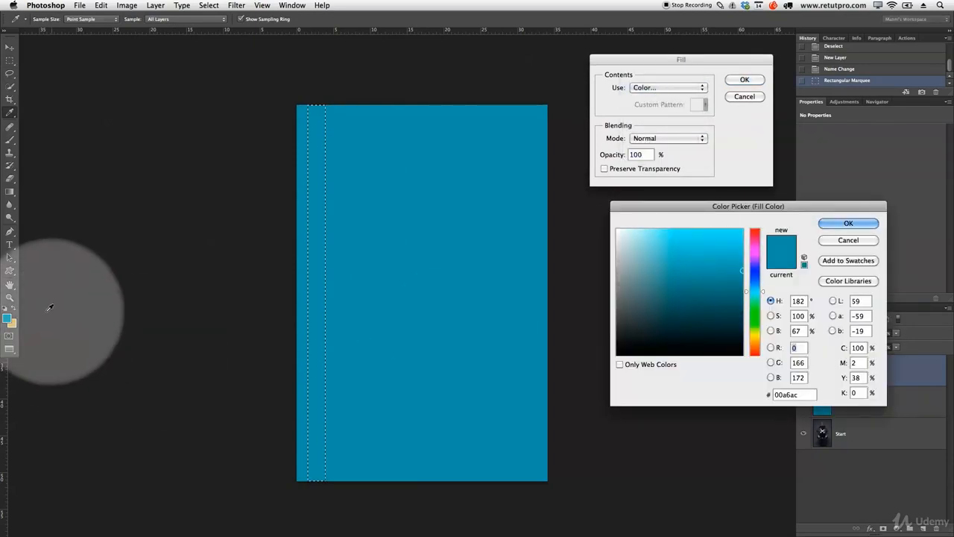
click(12, 323)
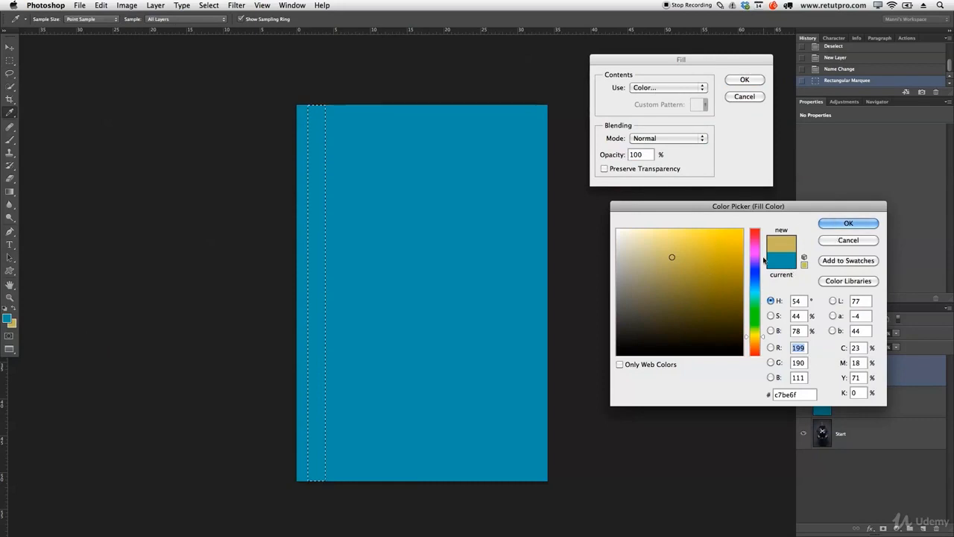
click(848, 223)
click(744, 80)
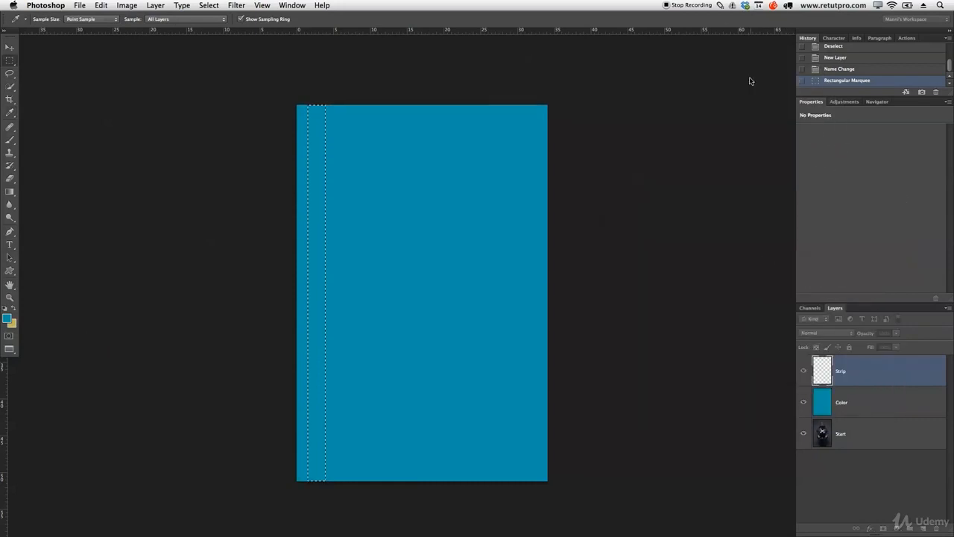
key(ctrl+d)
key(m)
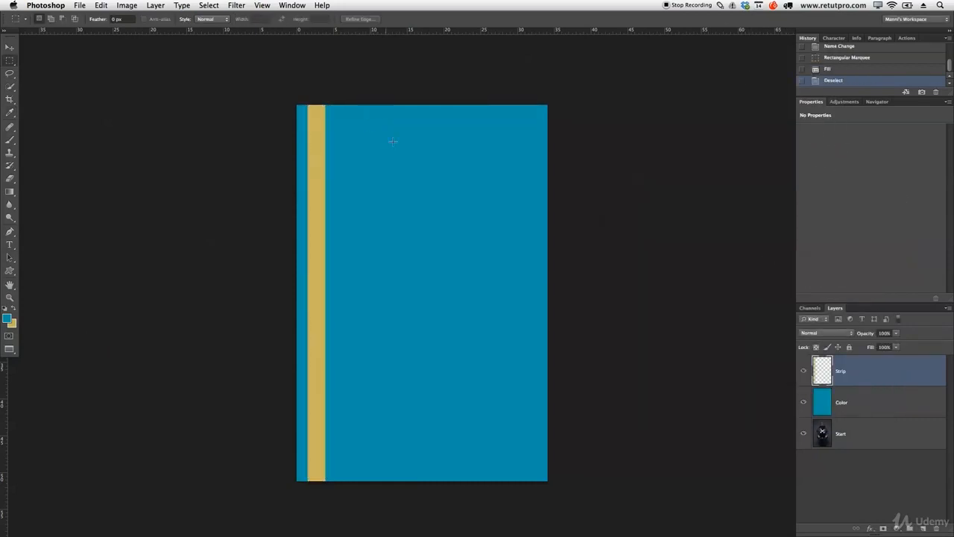
- Stretch the tan strip upward with Free Transform so it extends well beyond the canvas's top edge
drag(404, 150, 409, 185)
drag(332, 194, 328, 134)
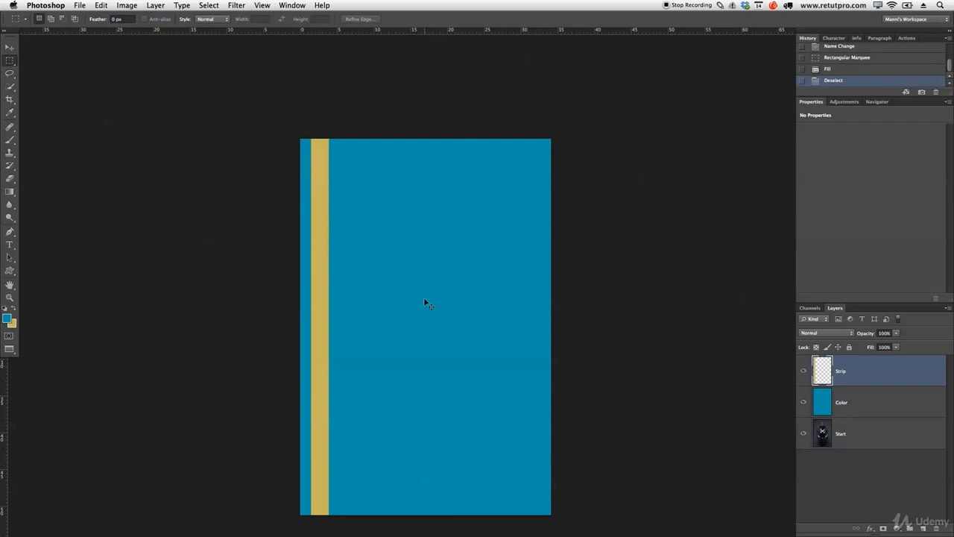
key(ctrl+t)
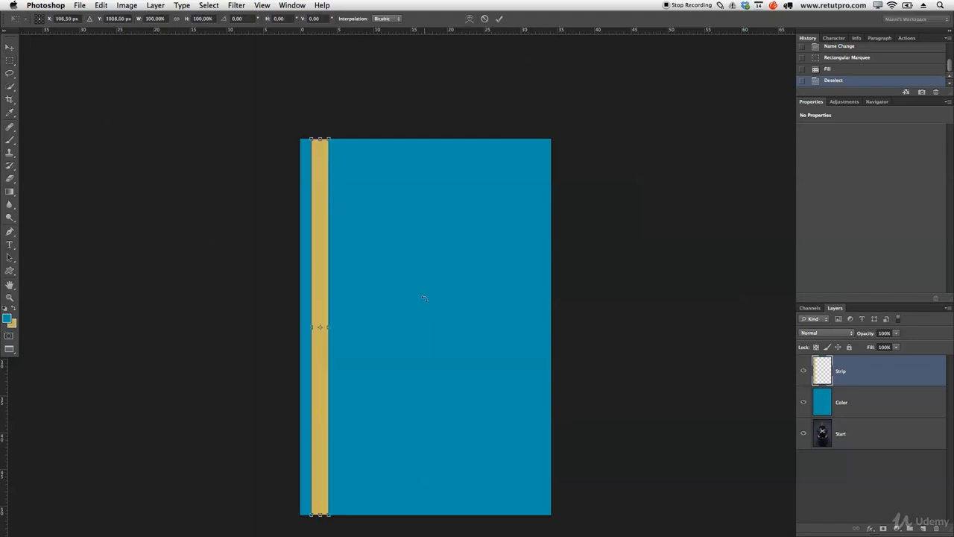
drag(320, 137, 319, 45)
click(499, 19)
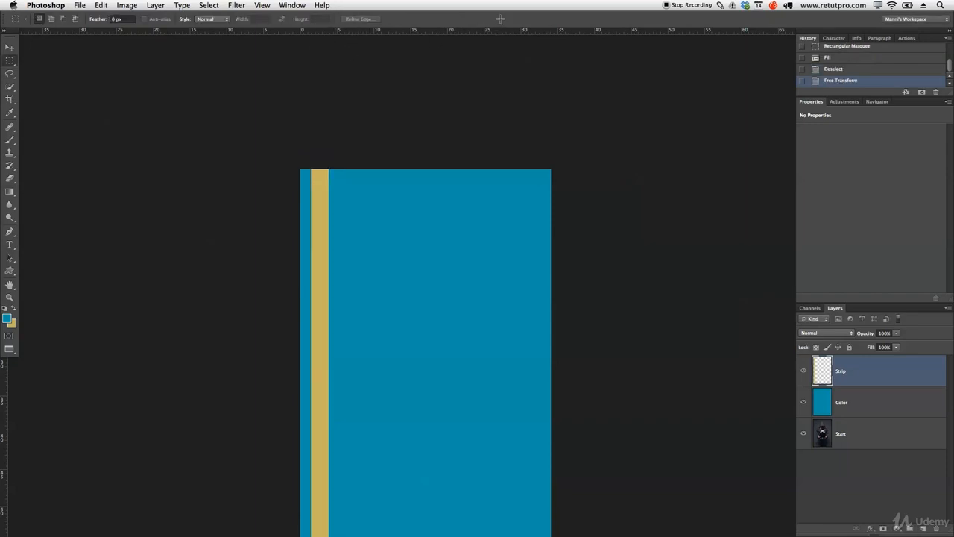
- Rotate the strip to about 33.7° and centre it as a diagonal from the canvas's lower-left to upper-right corner
drag(436, 273, 438, 178)
key(z)
drag(456, 216, 440, 214)
drag(455, 177, 447, 229)
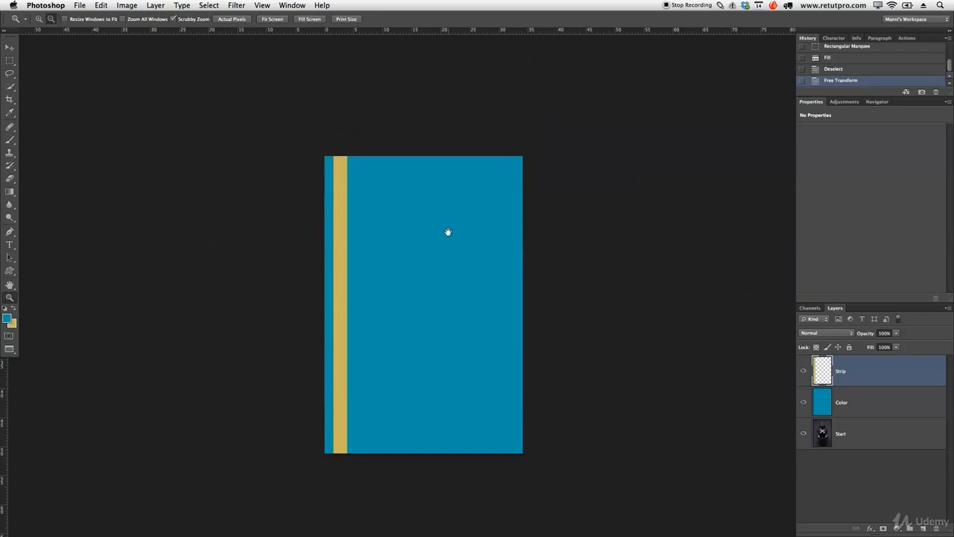
key(ctrl+t)
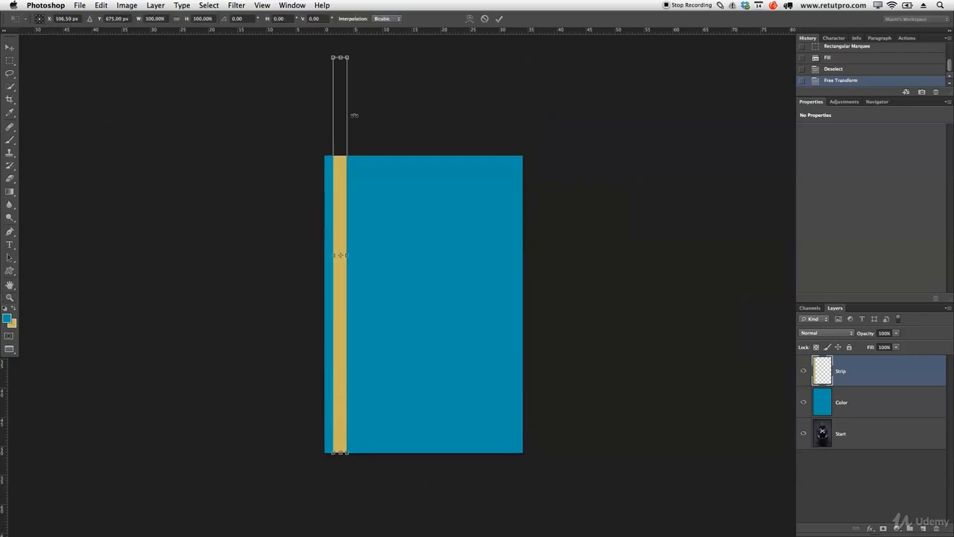
drag(369, 71, 447, 125)
drag(348, 244, 431, 285)
drag(549, 252, 589, 261)
drag(439, 278, 445, 285)
drag(603, 245, 607, 234)
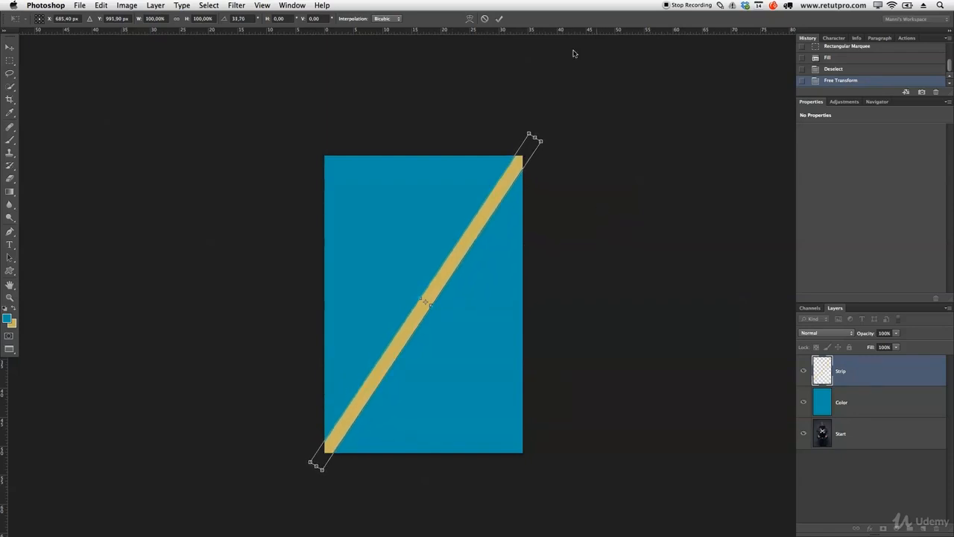
click(500, 27)
key(z)
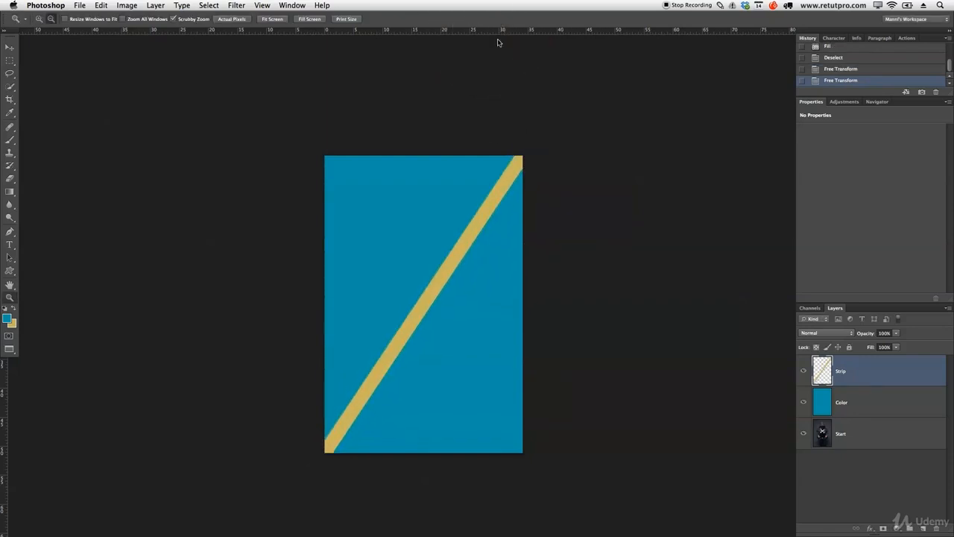
- Duplicate the Strip layer and move the copy to the upper left, parallel to the original diagonal
key(v)
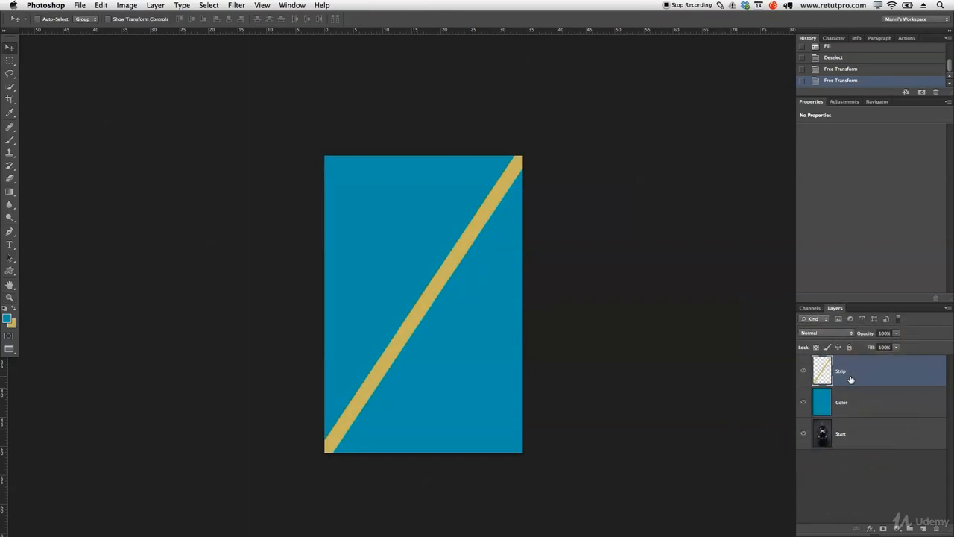
key(super+j)
drag(495, 299, 467, 288)
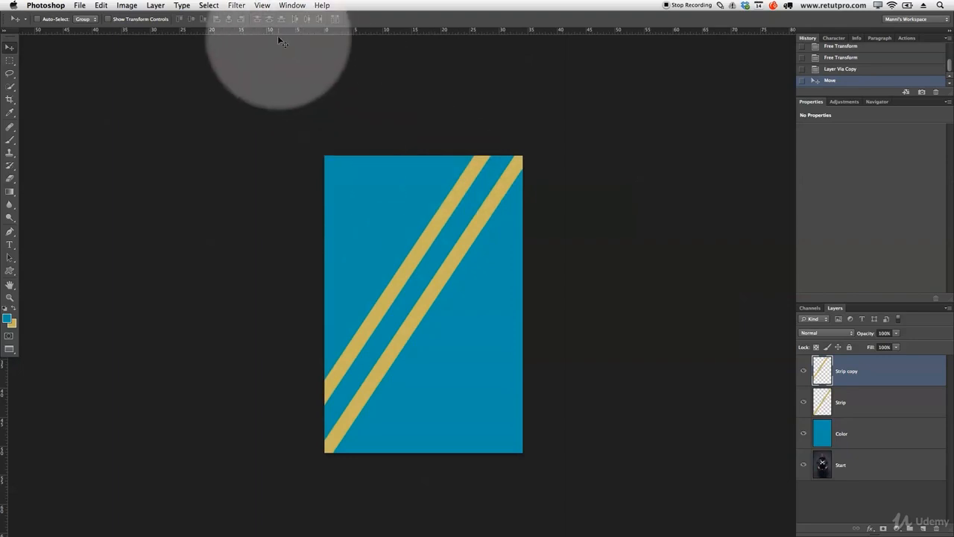
- Place a horizontal guide just below the canvas's top edge and remove it
drag(283, 34, 328, 169)
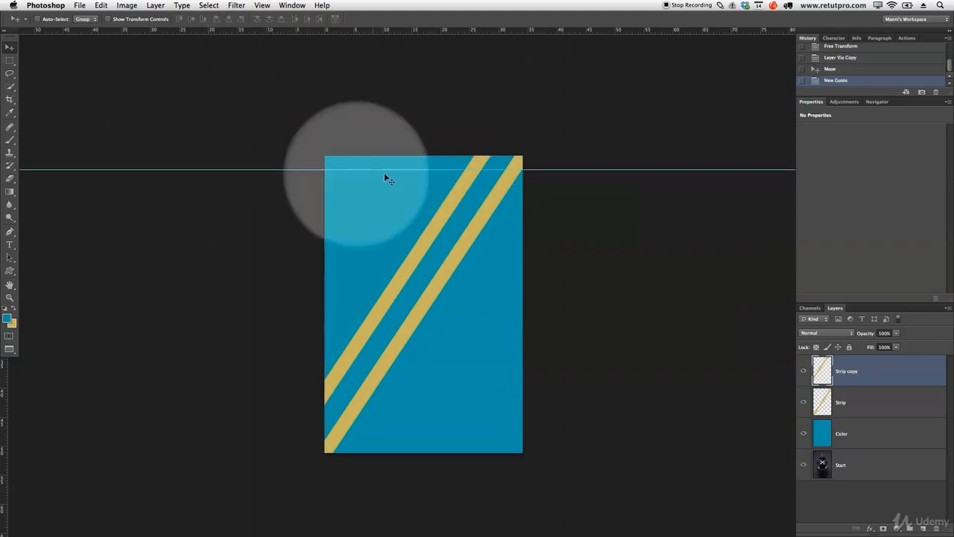
drag(490, 169, 491, 25)
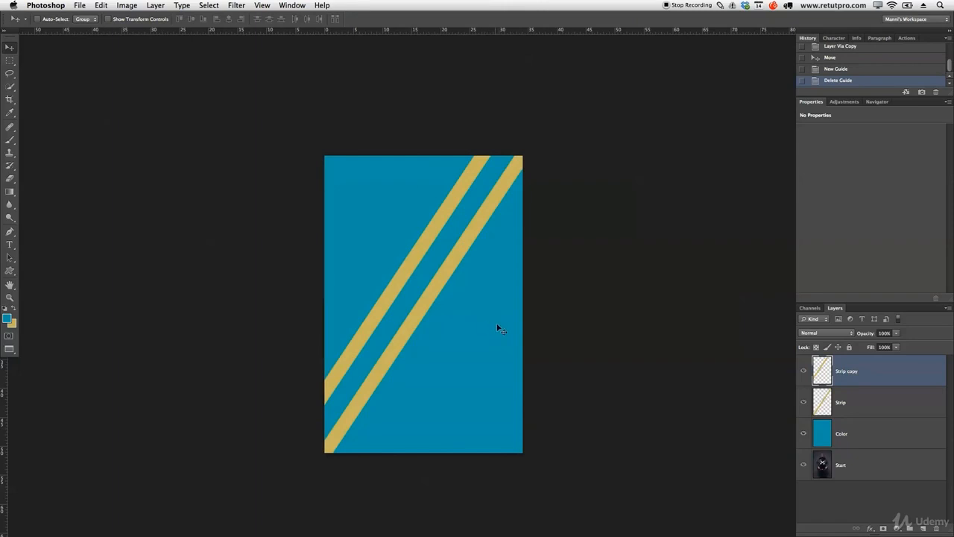
- Duplicate the two strip layers together and repeat them at even spacing until they cover the canvas's upper-left half
shift+click(854, 406)
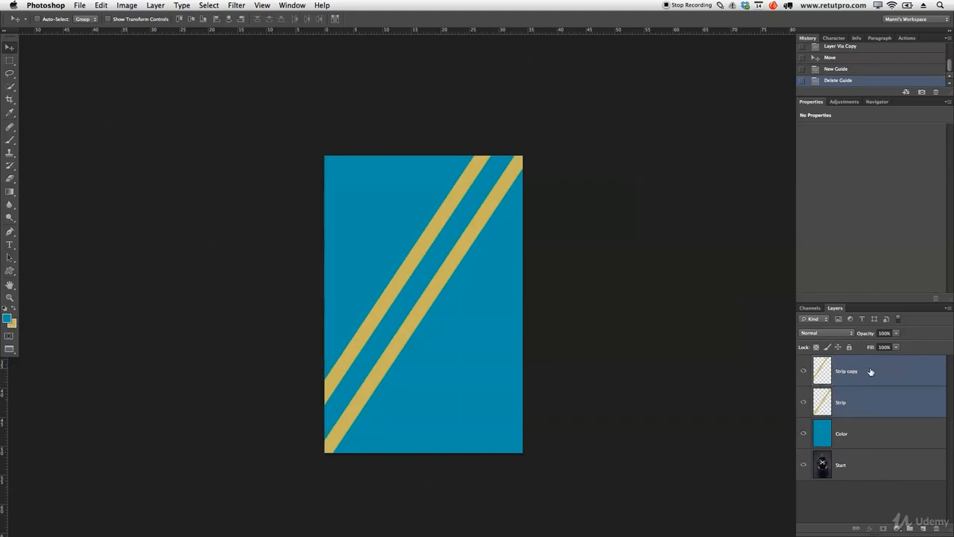
key(super+j)
drag(447, 299, 371, 216)
key(super+j)
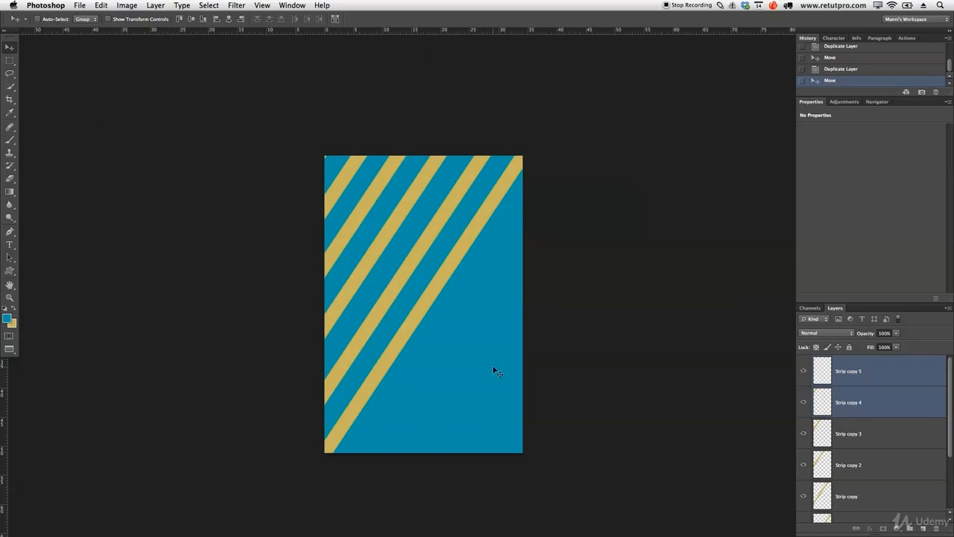
- Place further copies of the strip pair at even spacing to cover the canvas's lower-right half
drag(493, 372, 609, 445)
drag(516, 344, 518, 347)
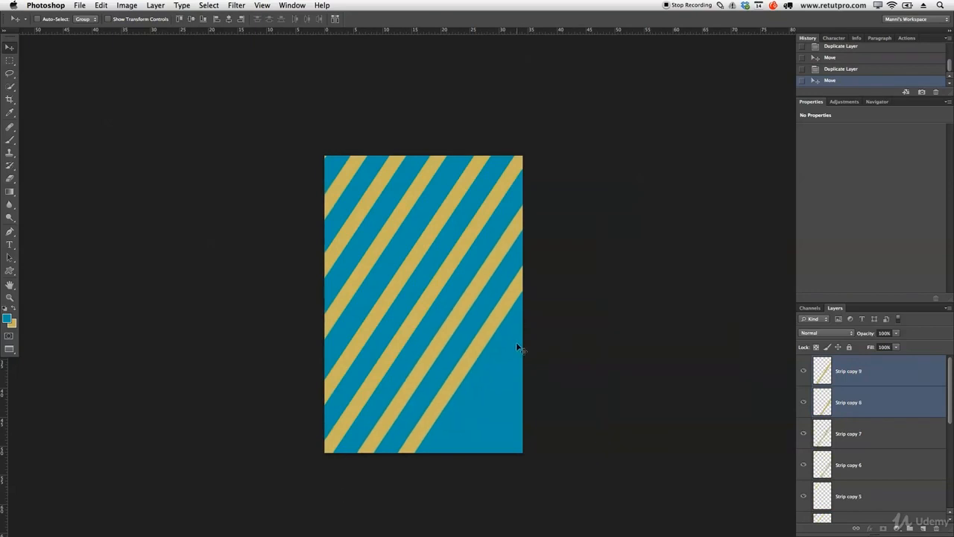
drag(575, 400, 554, 395)
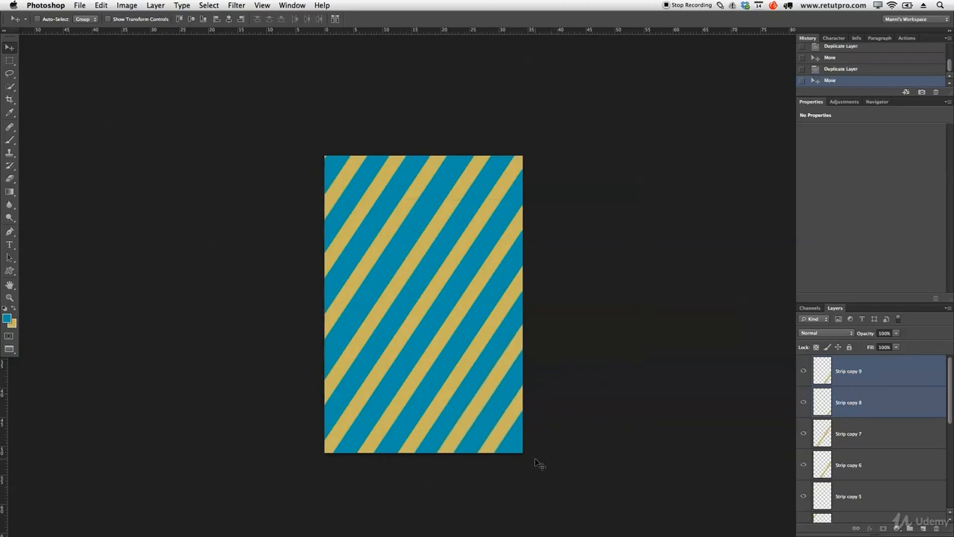
drag(512, 454, 545, 453)
- Group all the strip layers, from Strip to Strip copy 11, and name the group Pattern 1
drag(864, 303, 868, 188)
drag(949, 278, 936, 395)
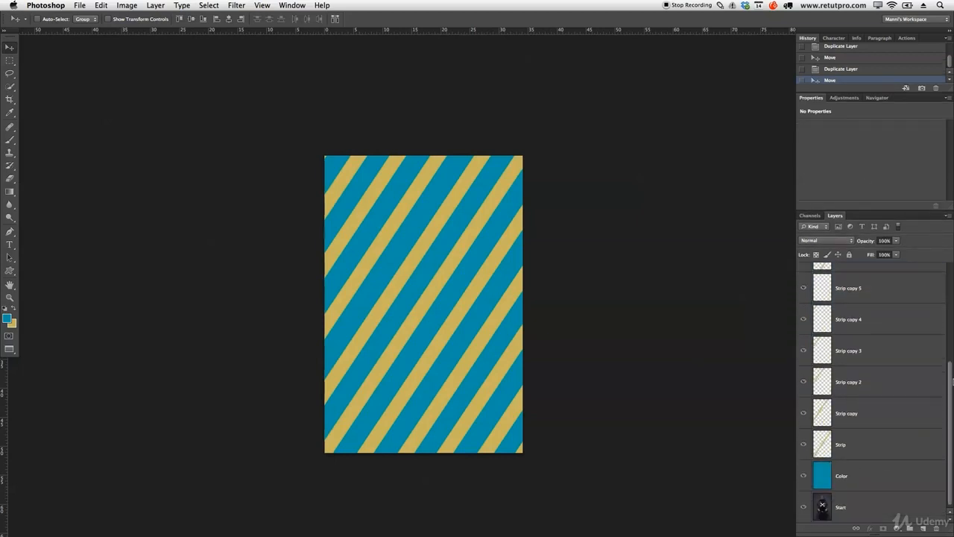
click(864, 444)
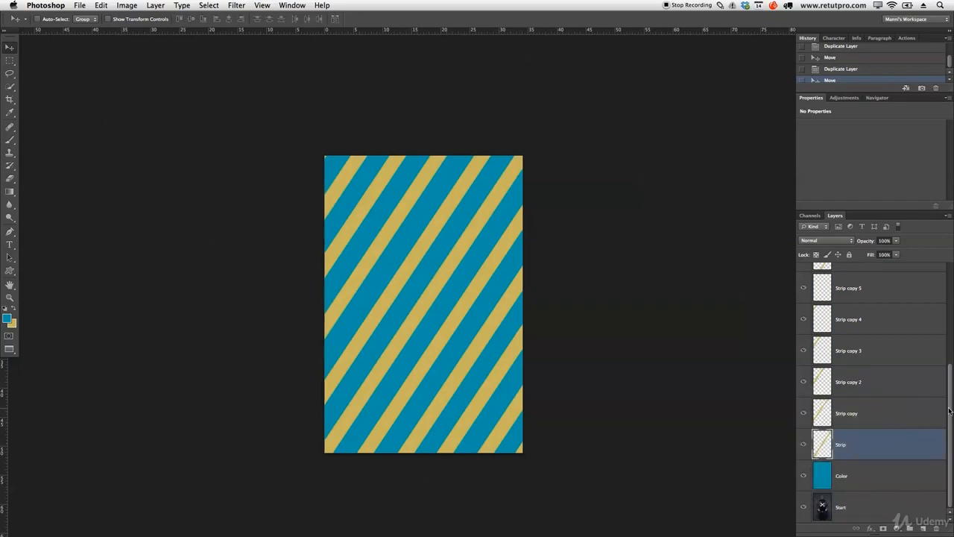
drag(949, 410, 951, 317)
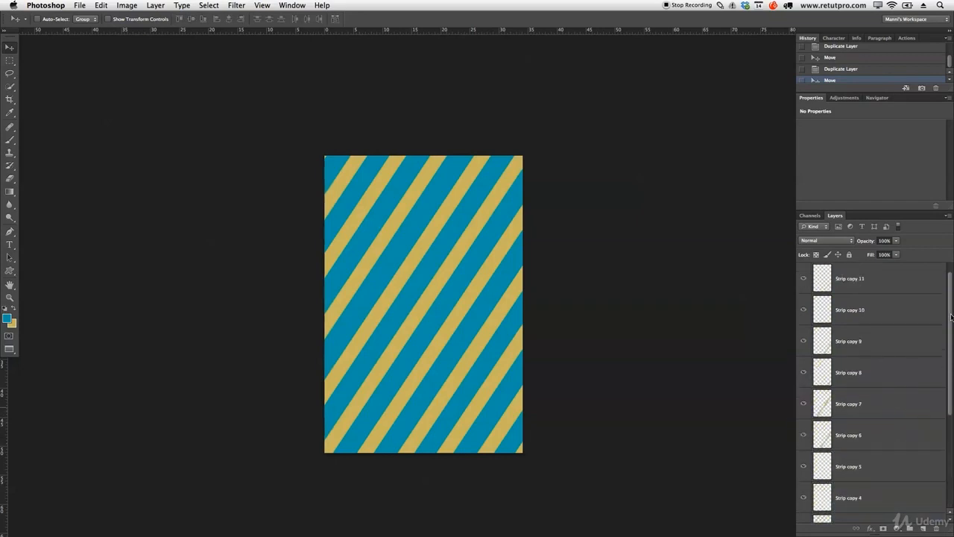
shift+click(864, 279)
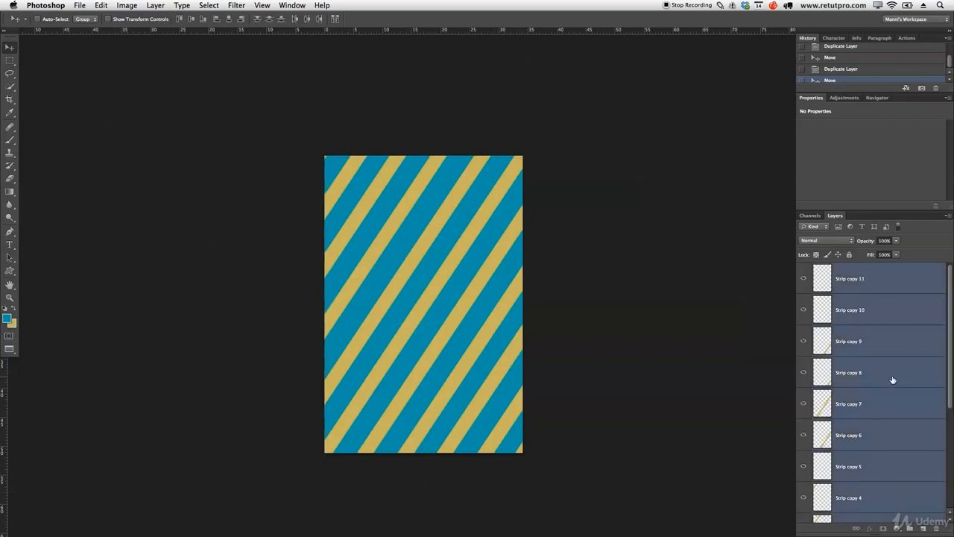
key(super+g)
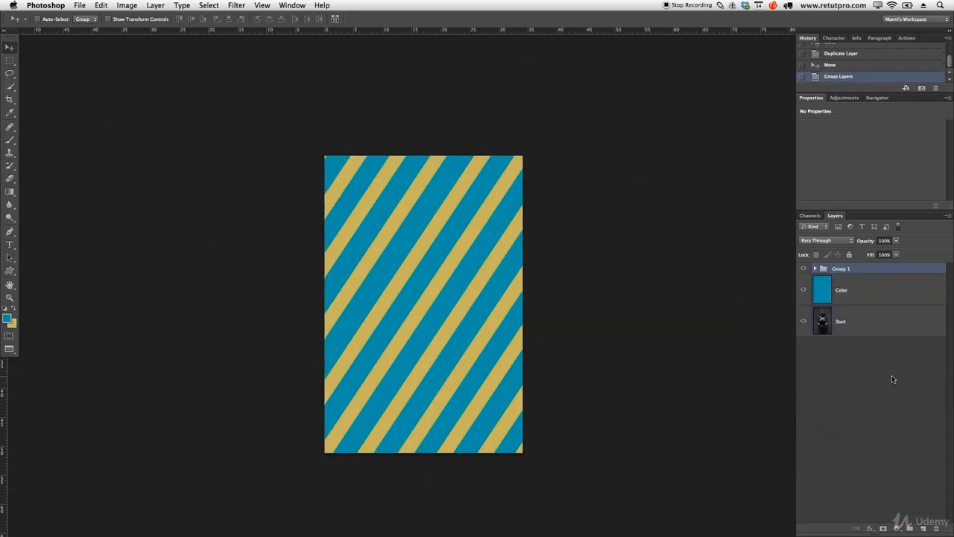
double_click(836, 270)
text(Pattern)
key(Return)
- Duplicate the Pattern 1 group and rename the copy Pattern 2
key(super+j)
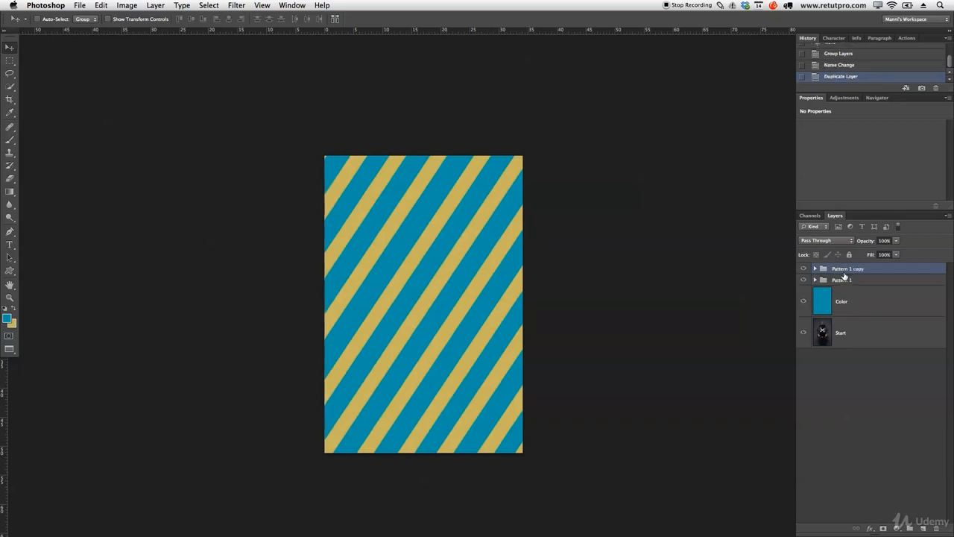
double_click(846, 269)
key(Right)
key(BackSpace)
key(BackSpace)
key(Return)
- Rotate the Pattern 2 group to about -23.85° so its stripes cross those of Pattern 1
key(ctrl+t)
drag(723, 175, 711, 132)
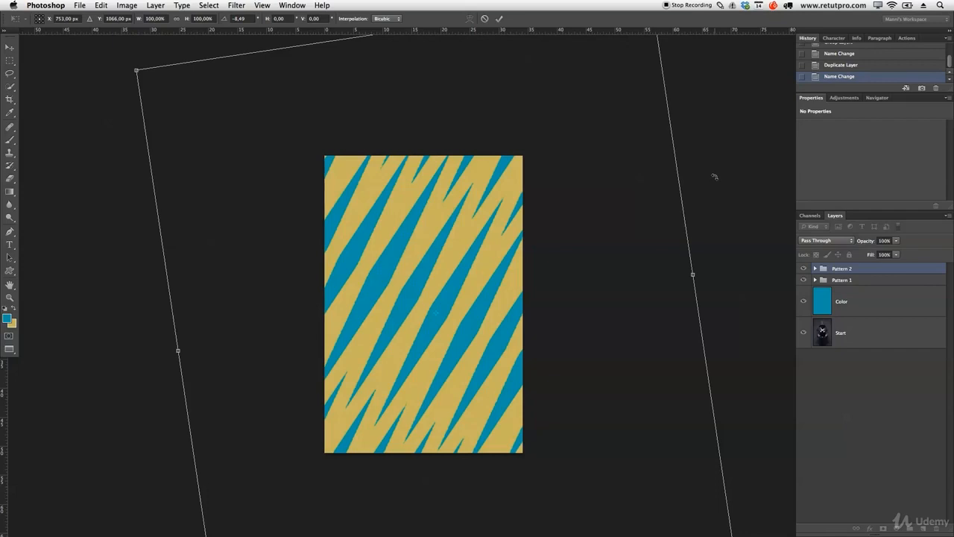
drag(715, 187, 701, 113)
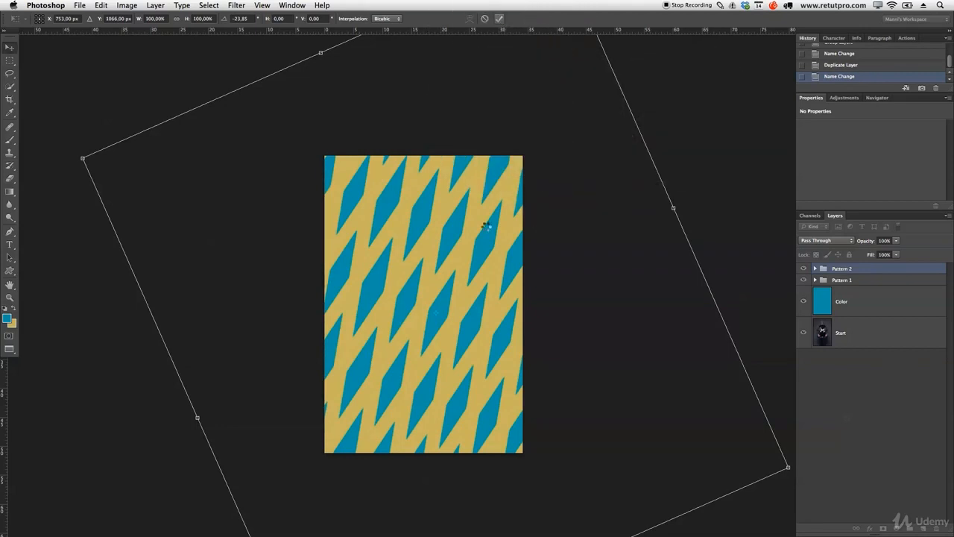
key(Return)
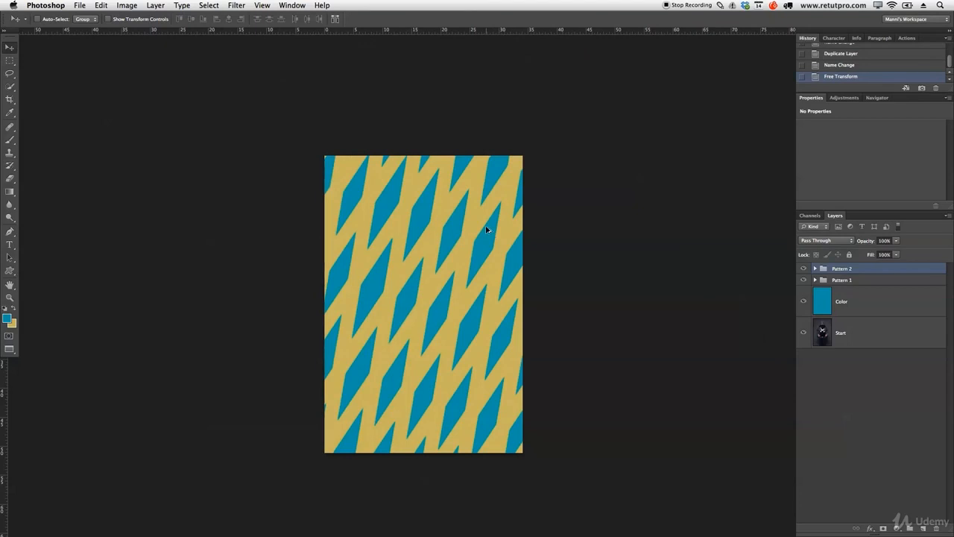
- Stamp all visible layers into a new layer above Pattern 2 and name it Pattern
key(super+shift+alt+e)
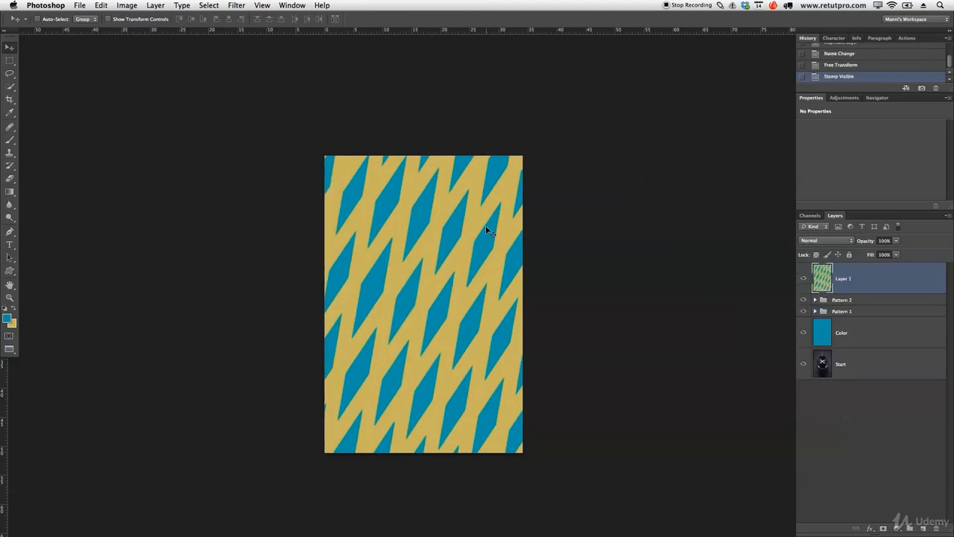
double_click(841, 280)
text(Pattern)
key(Return)
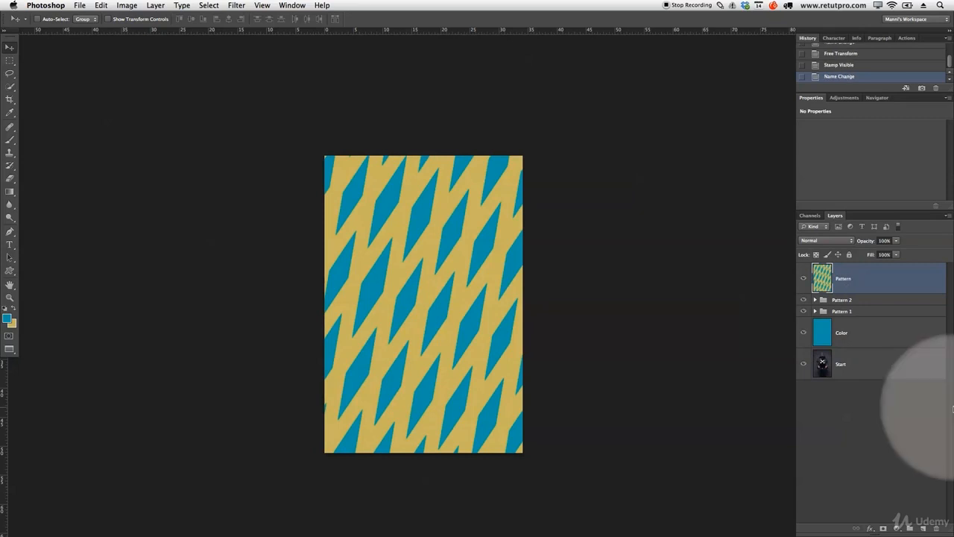
- Group the Pattern layer, the Pattern 2 and Pattern 1 groups and the Color layer, and name the group Pattern
shift+click(895, 338)
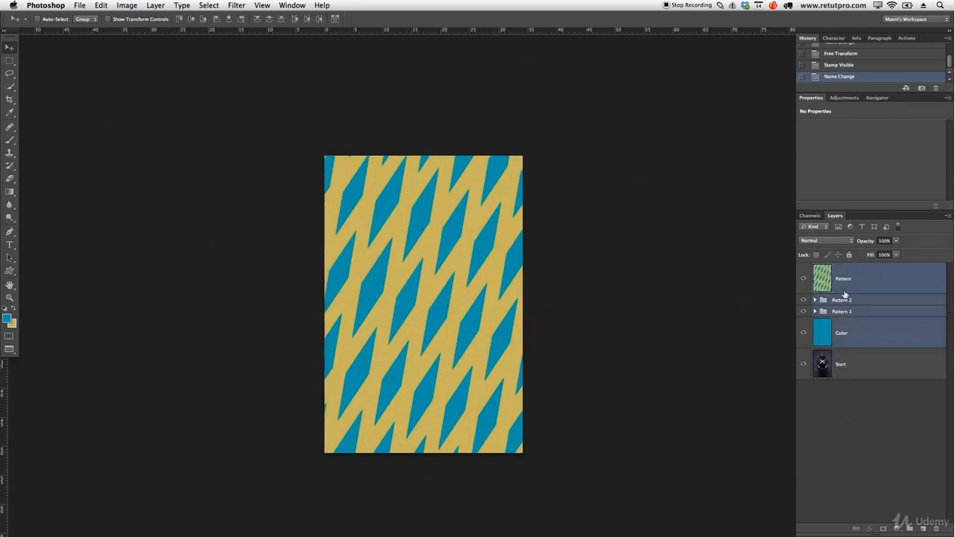
key(super+g)
double_click(842, 268)
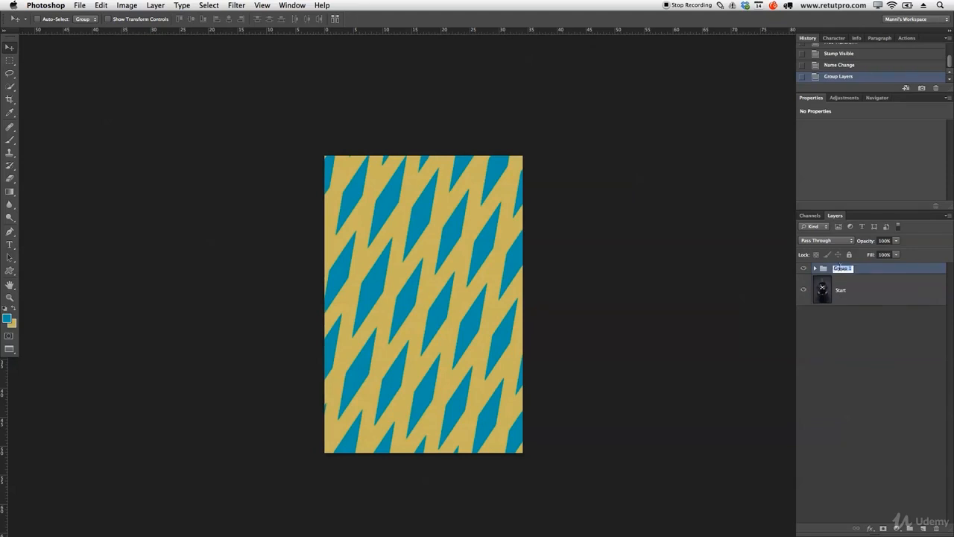
key(BackSpace)
text(Pattern)
key(Return)
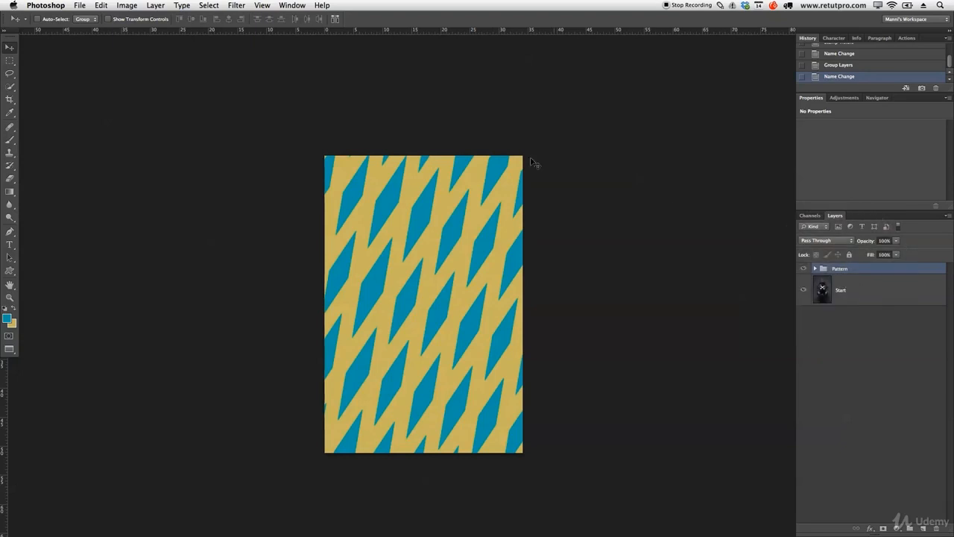
- Define the crossed-stripe artwork as a pattern preset named Funky10.nef
click(95, 5)
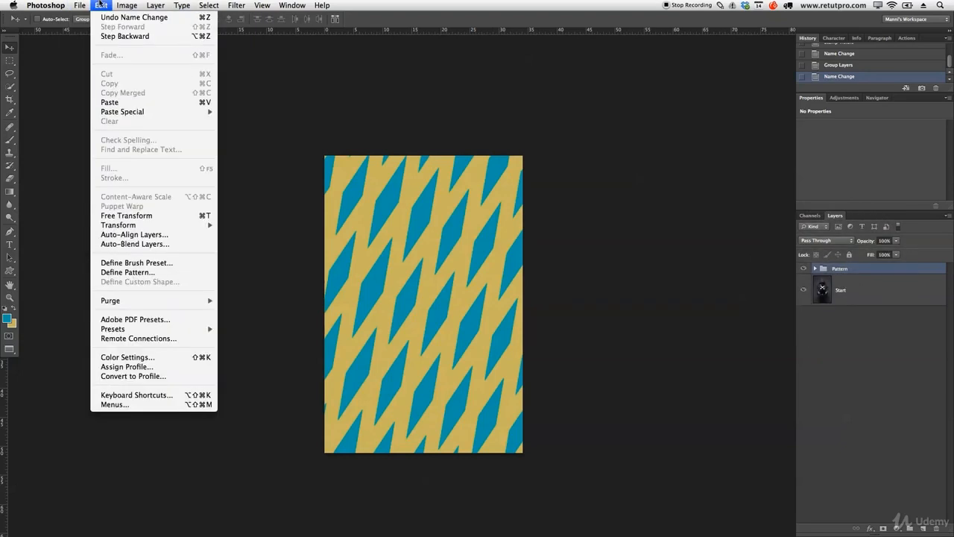
click(128, 272)
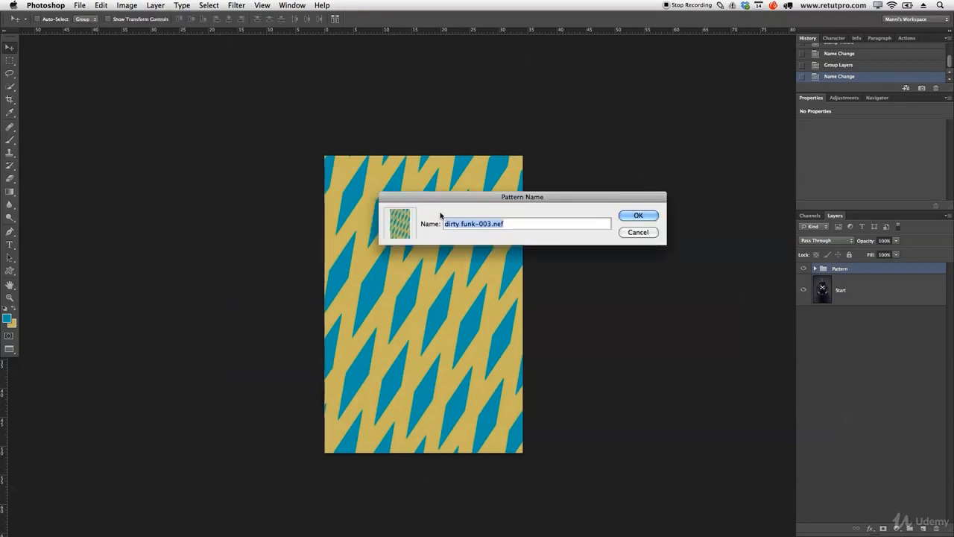
drag(455, 195, 426, 82)
drag(462, 109, 407, 109)
key(BackSpace)
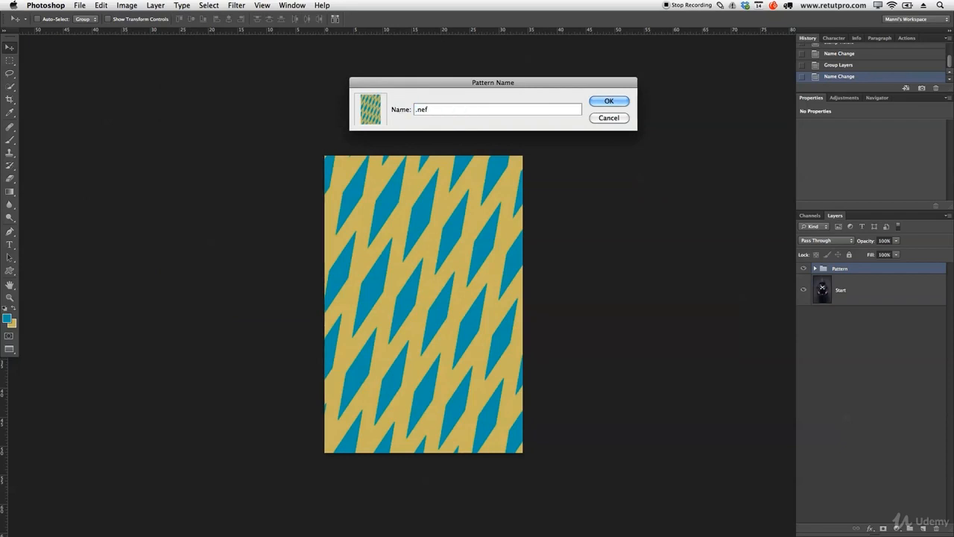
text(Funky10)
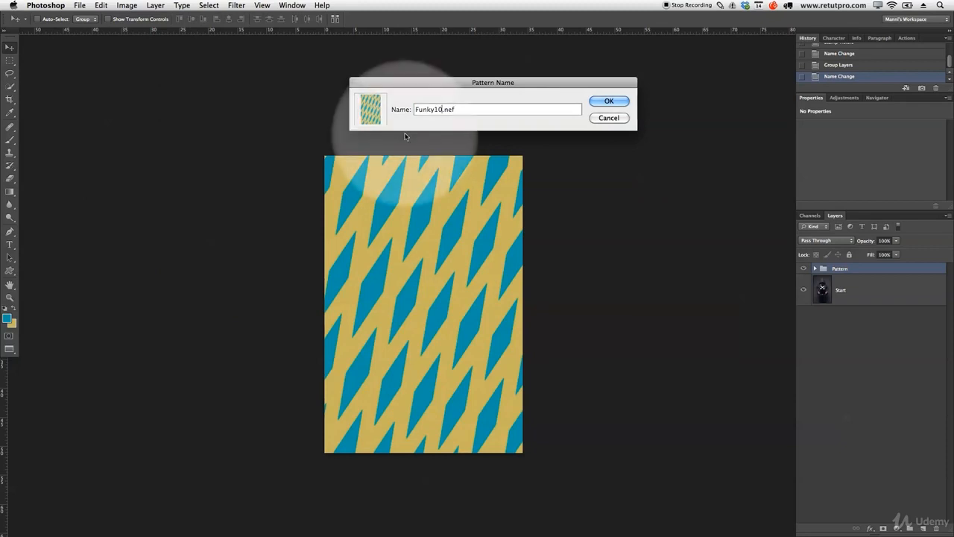
click(595, 103)
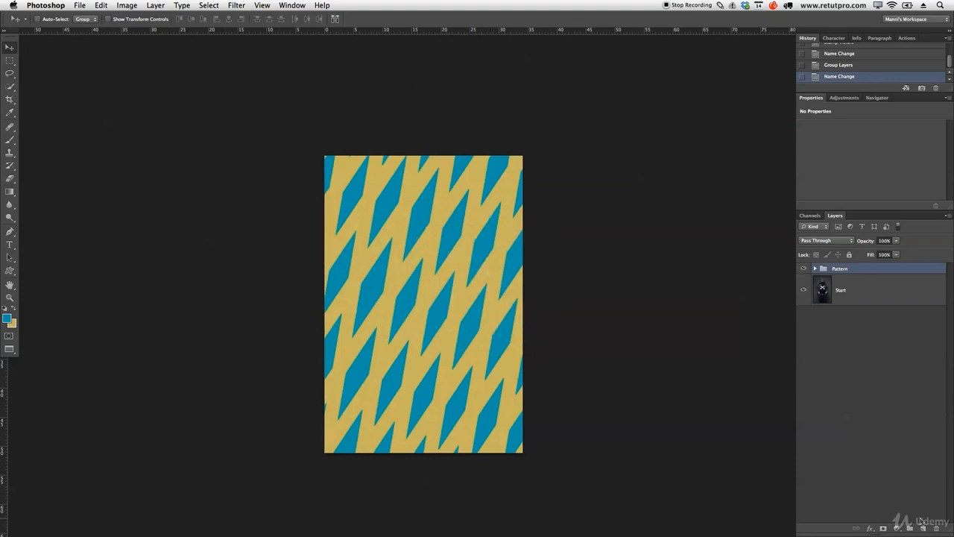
- Add a Pattern fill layer above the Pattern group and open its pattern presets
click(898, 527)
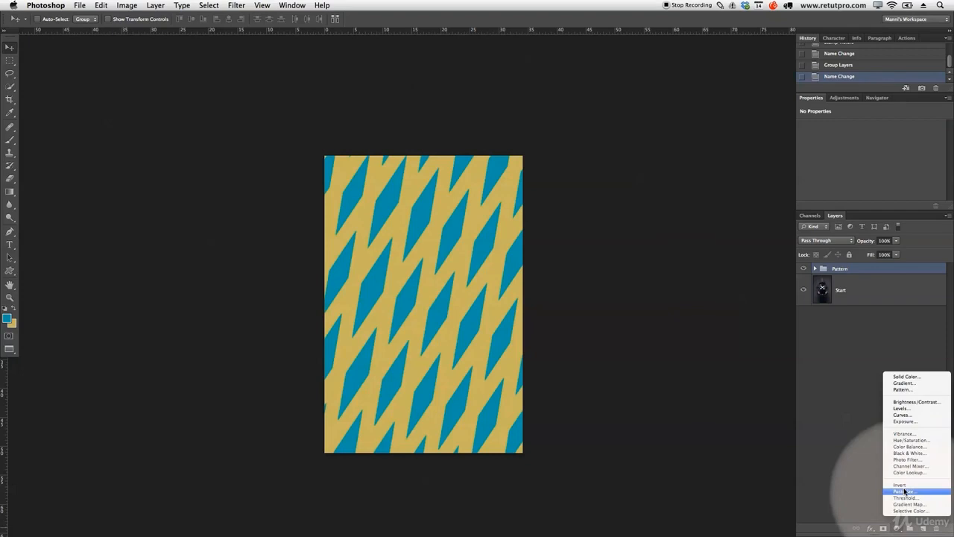
click(901, 390)
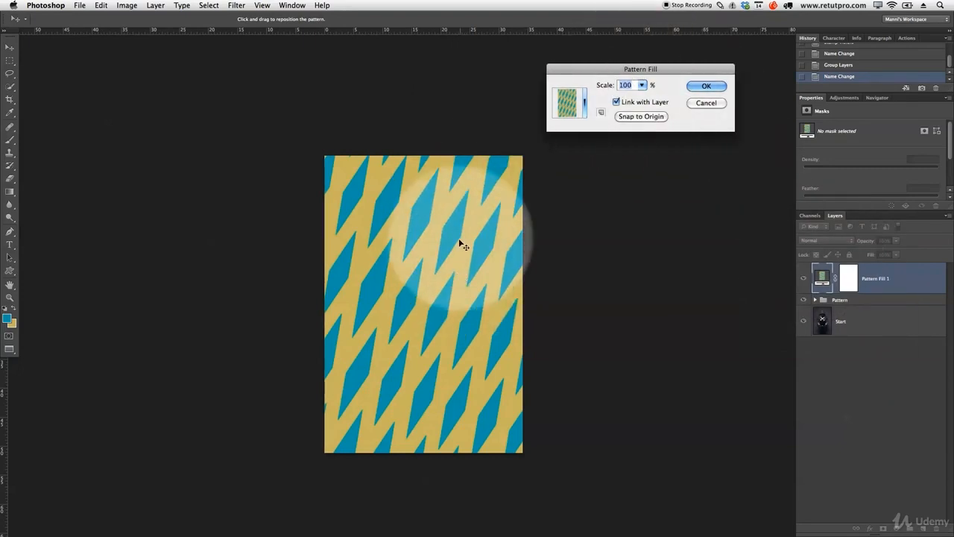
click(584, 111)
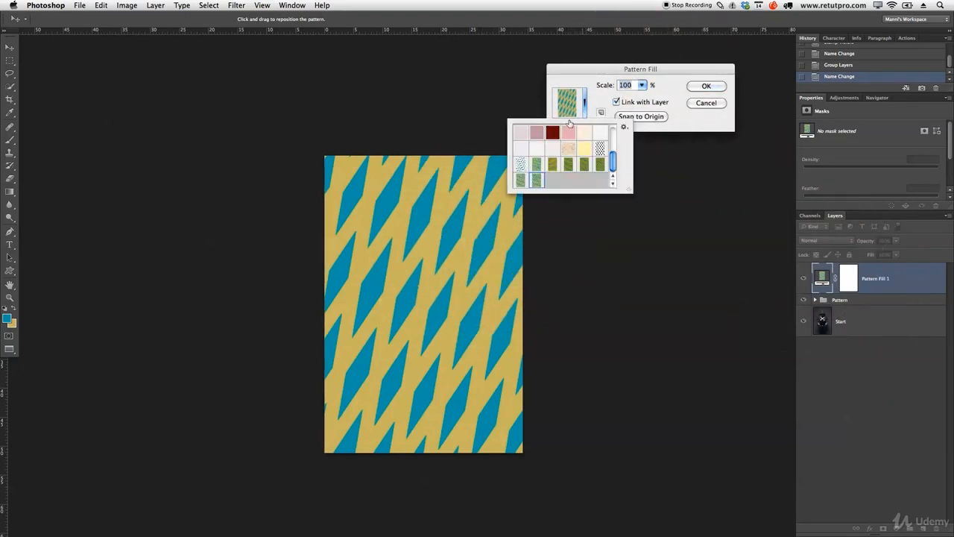
- Try several other pattern presets on the fill layer, such as the blue-and-white and orange stripe patterns
click(522, 164)
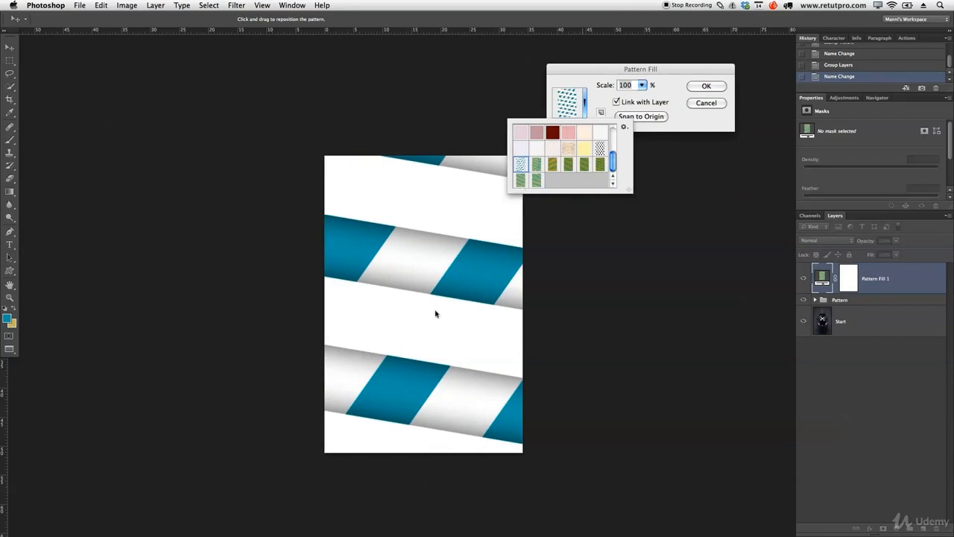
click(538, 181)
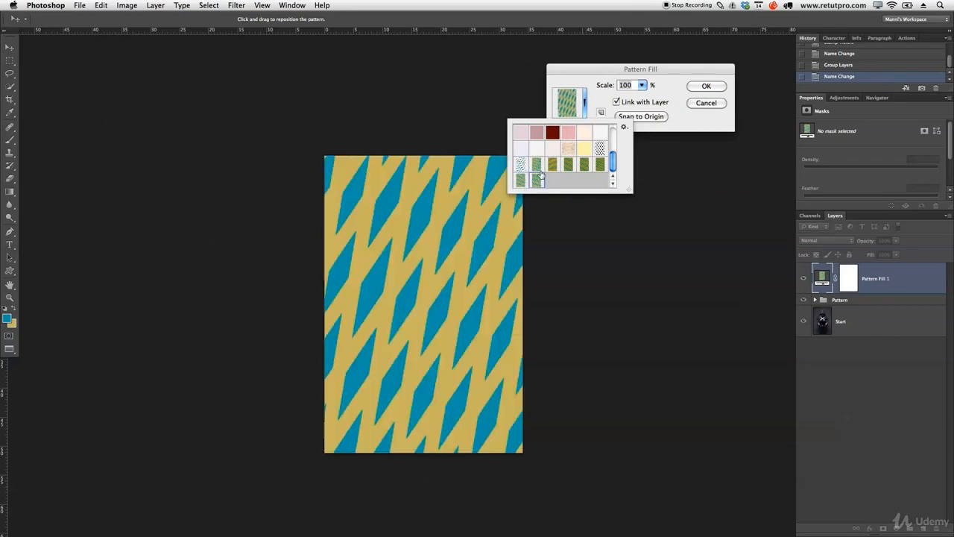
click(538, 168)
click(552, 166)
click(537, 179)
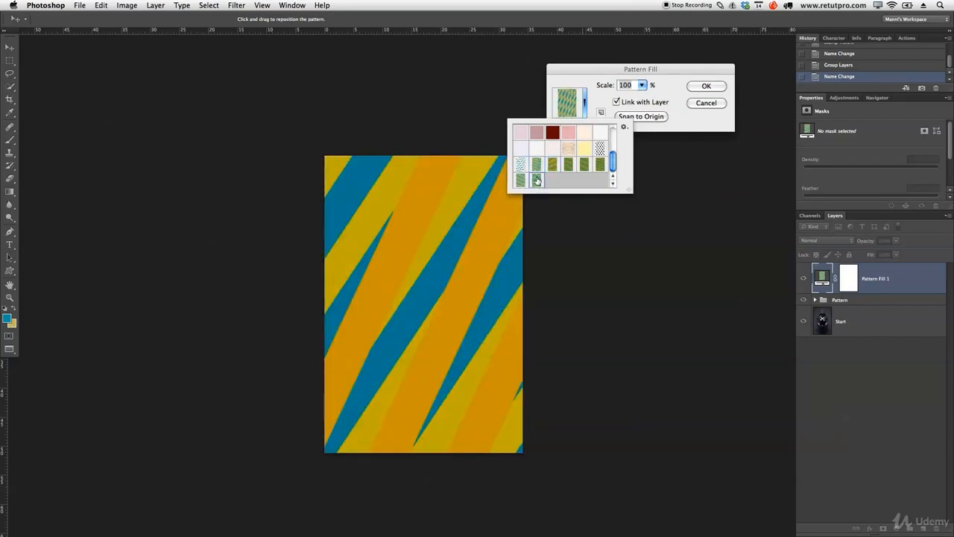
click(567, 149)
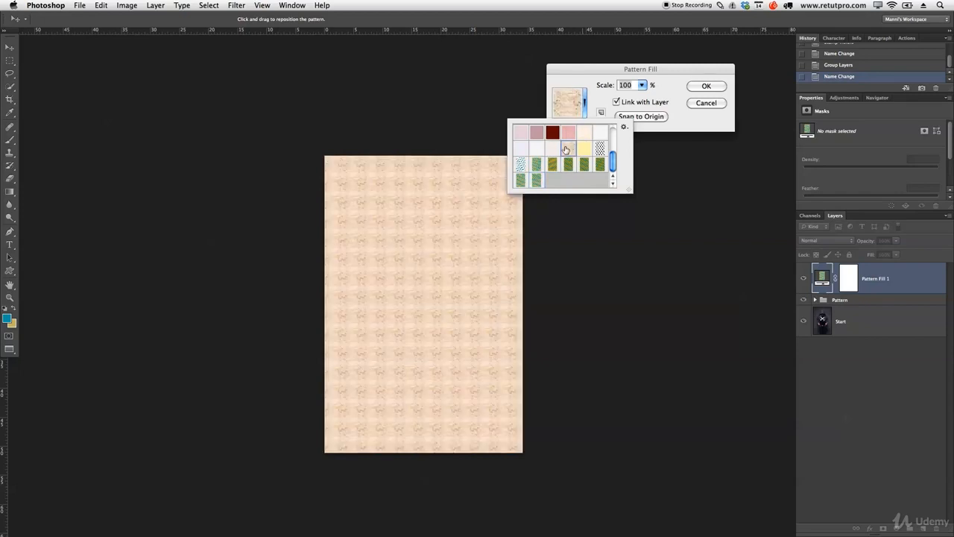
- Apply the newly defined tan-and-blue crossed-stripe pattern to the fill layer at 100% scale
click(540, 179)
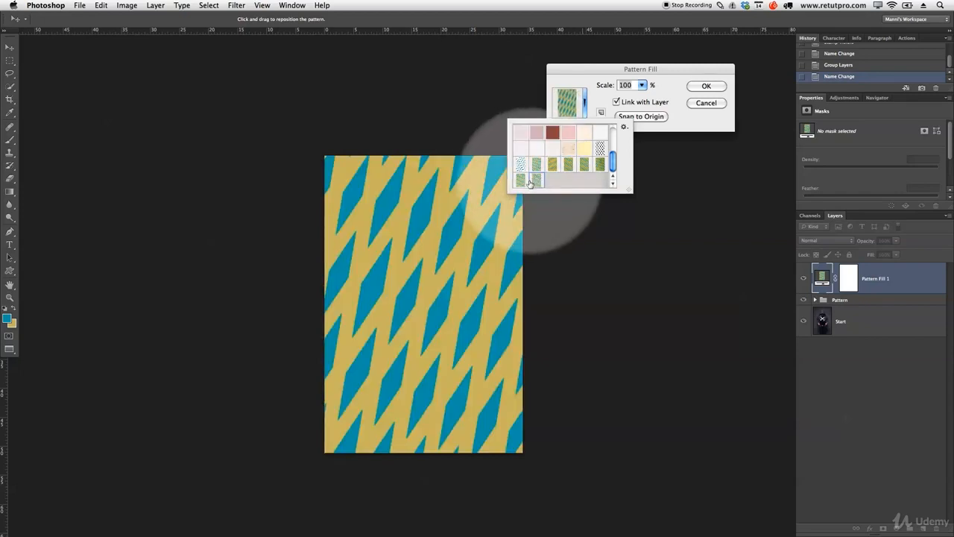
click(697, 122)
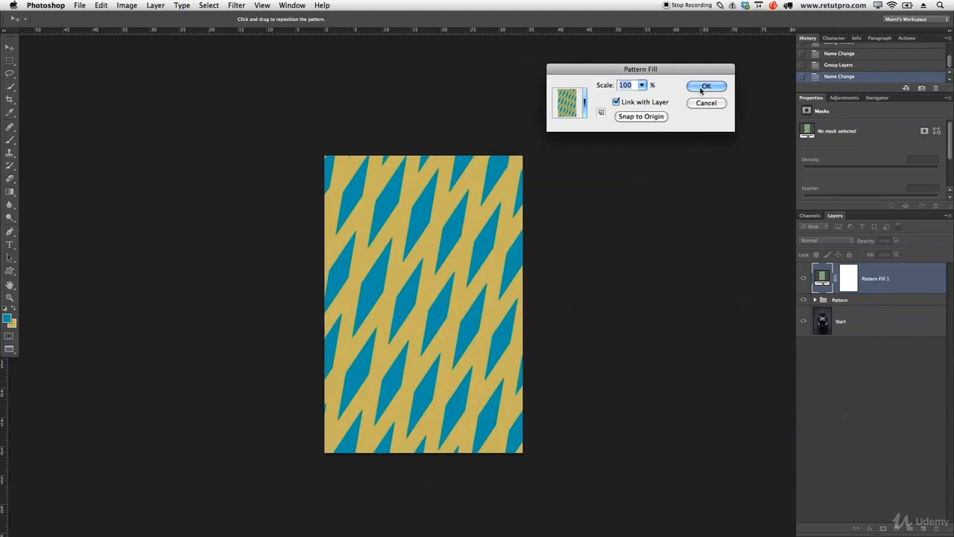
click(704, 86)
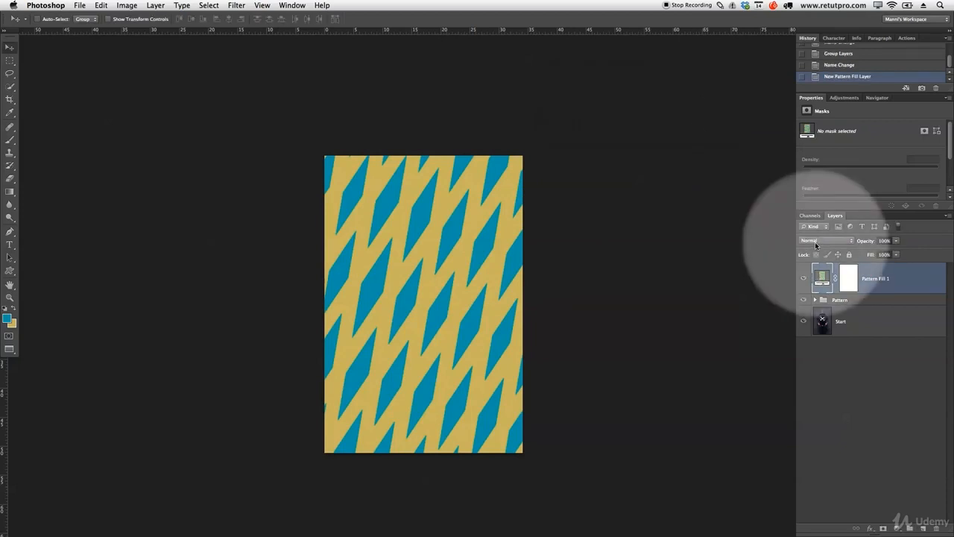
- Set the Pattern Fill 1 layer's blend mode to Multiply and hide the Pattern group
click(814, 242)
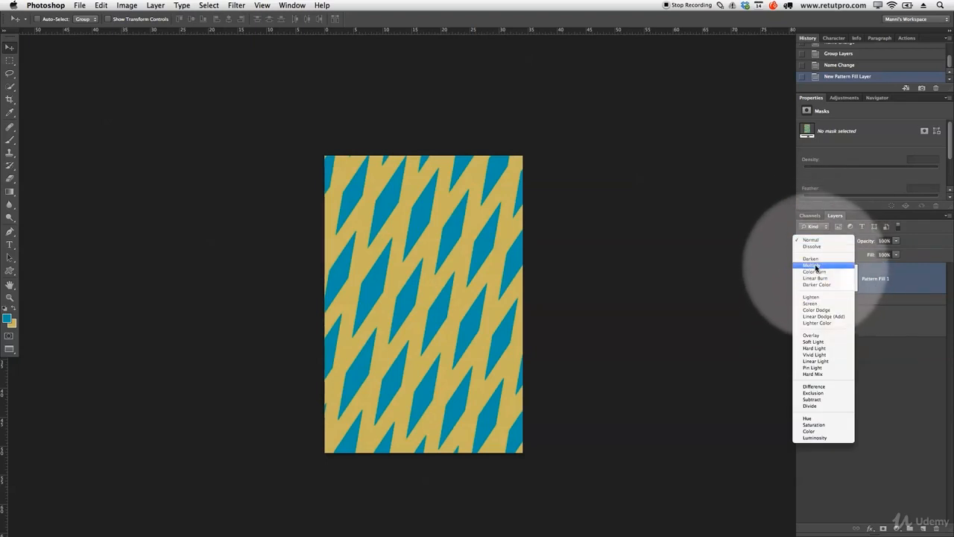
click(816, 266)
click(832, 243)
click(832, 243)
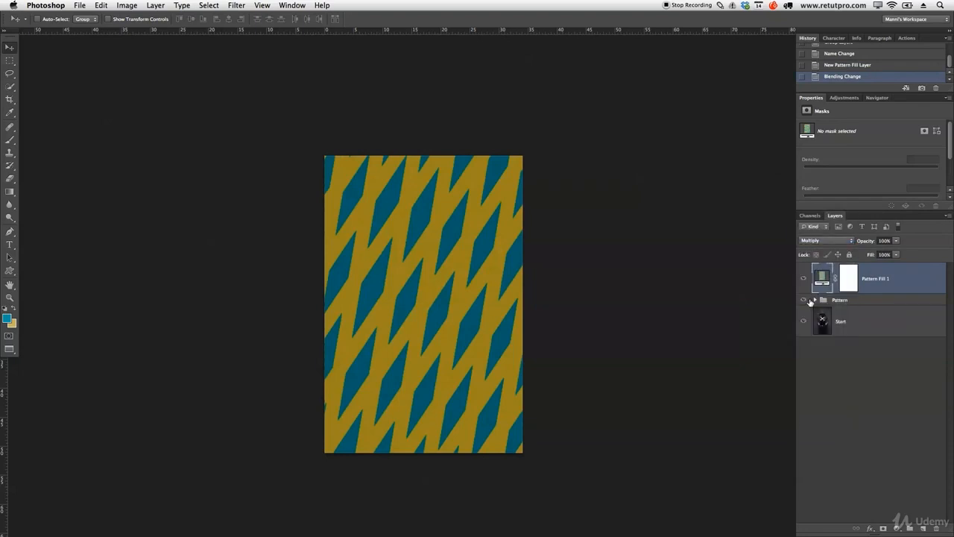
click(816, 299)
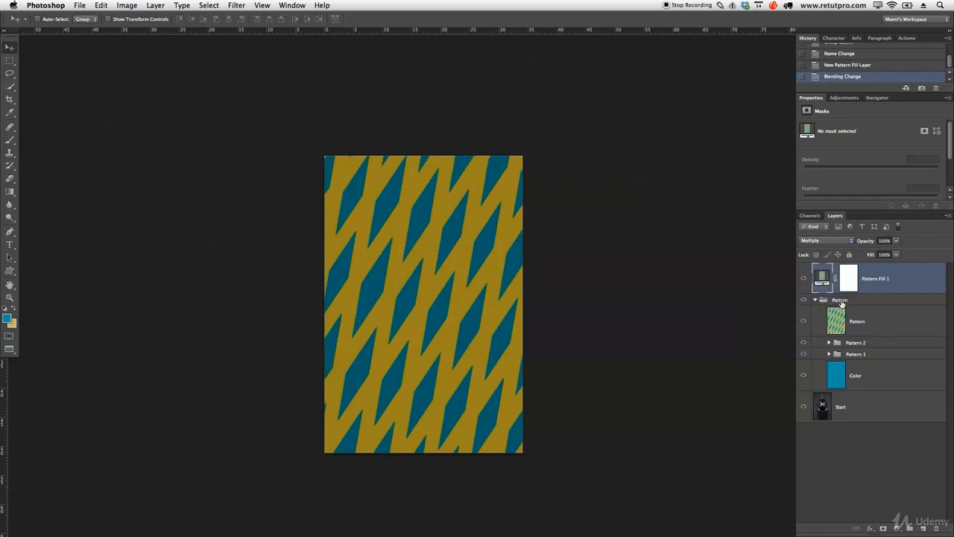
click(814, 299)
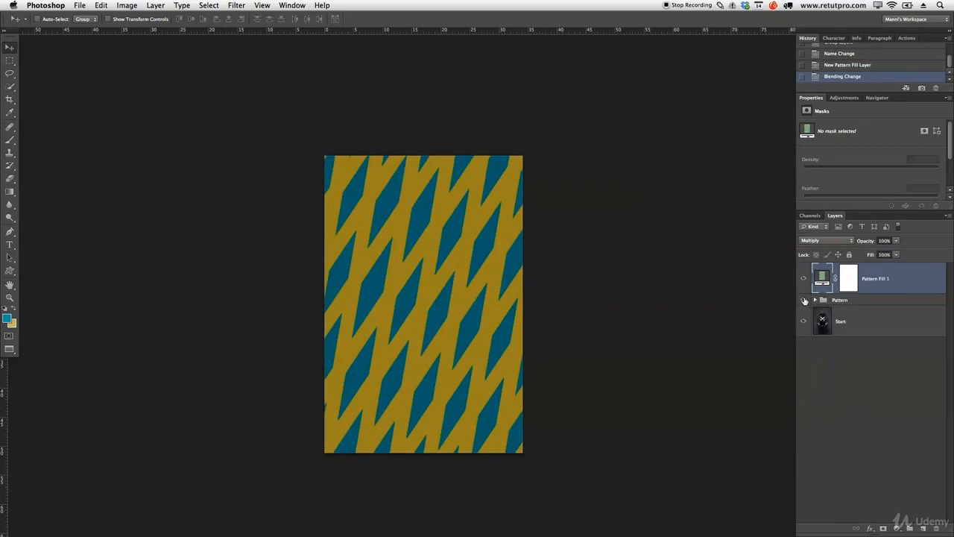
click(803, 299)
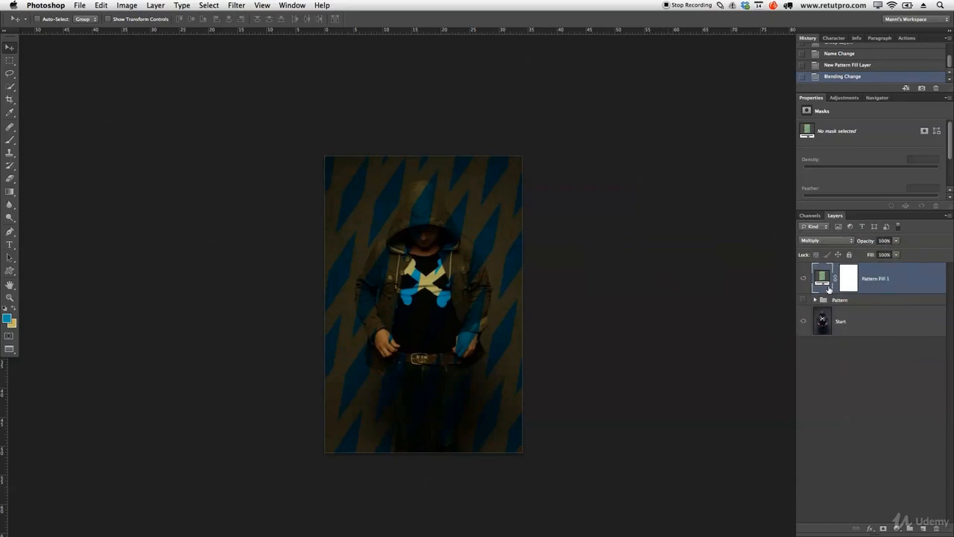
- Scale the Pattern Fill 1 pattern to 238% and reposition its stripes over the portrait
double_click(823, 278)
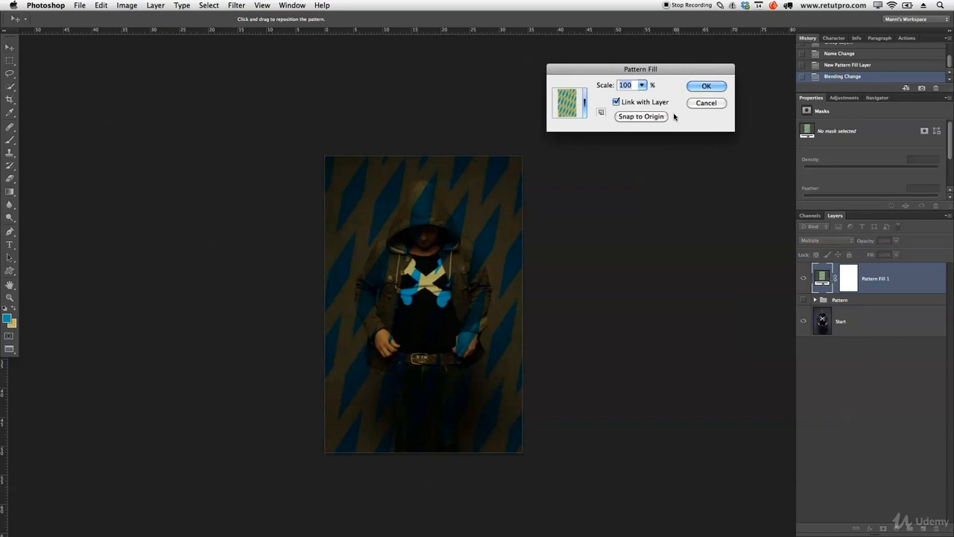
click(642, 85)
drag(641, 88, 652, 97)
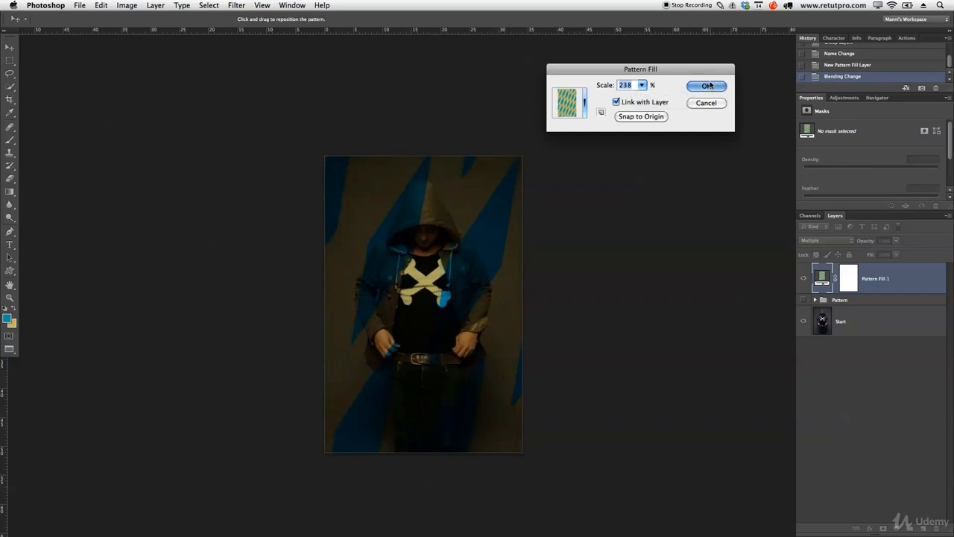
click(708, 86)
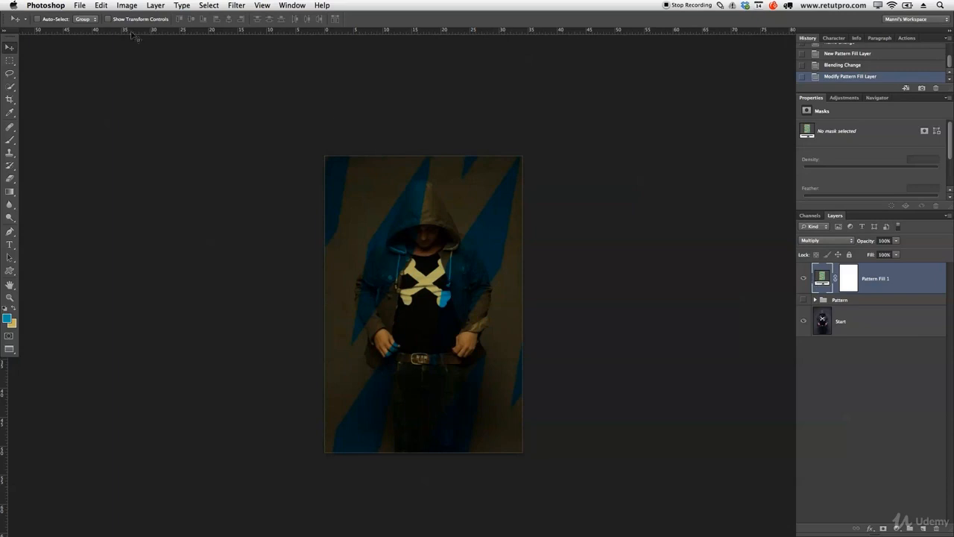
drag(467, 288, 486, 270)
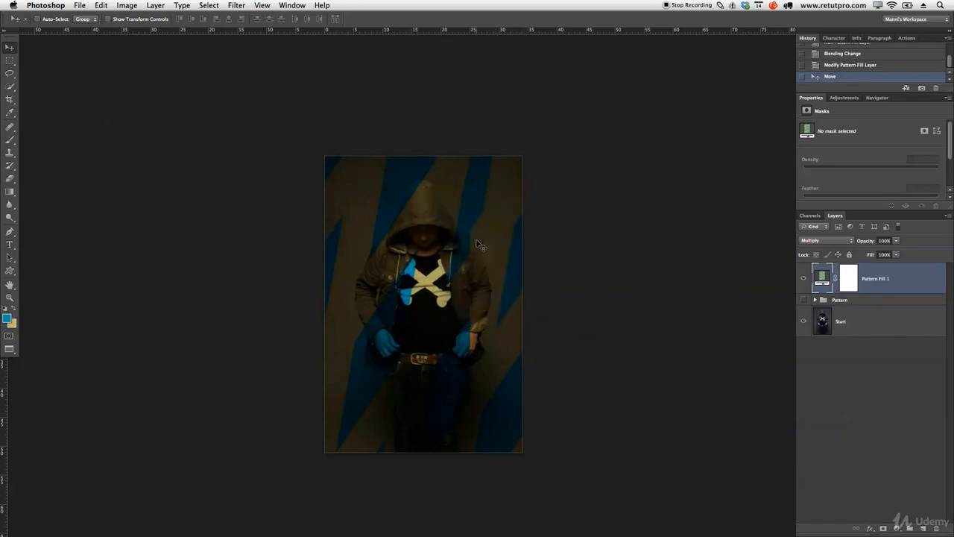
- Add a Hue/Saturation adjustment layer above Pattern Fill 1 and expose all of its settings
click(841, 99)
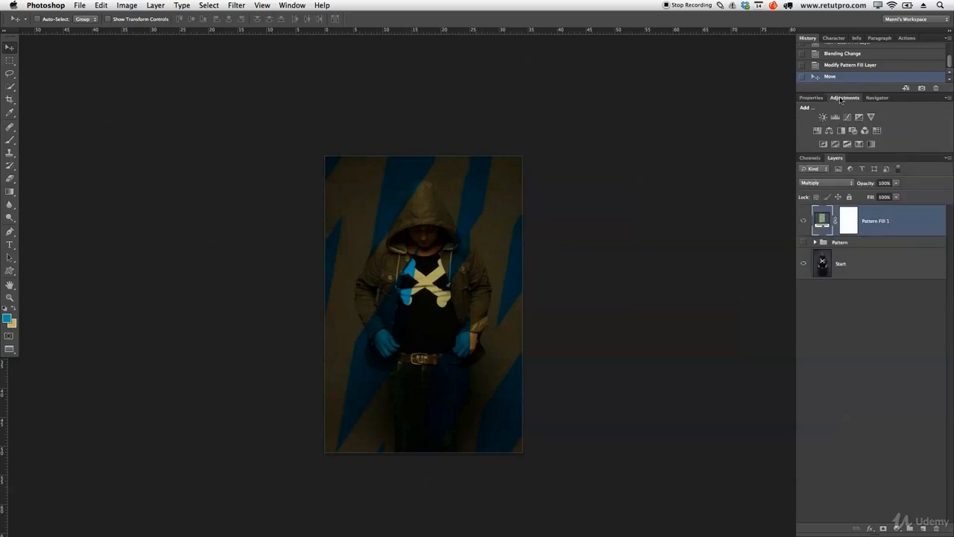
click(817, 132)
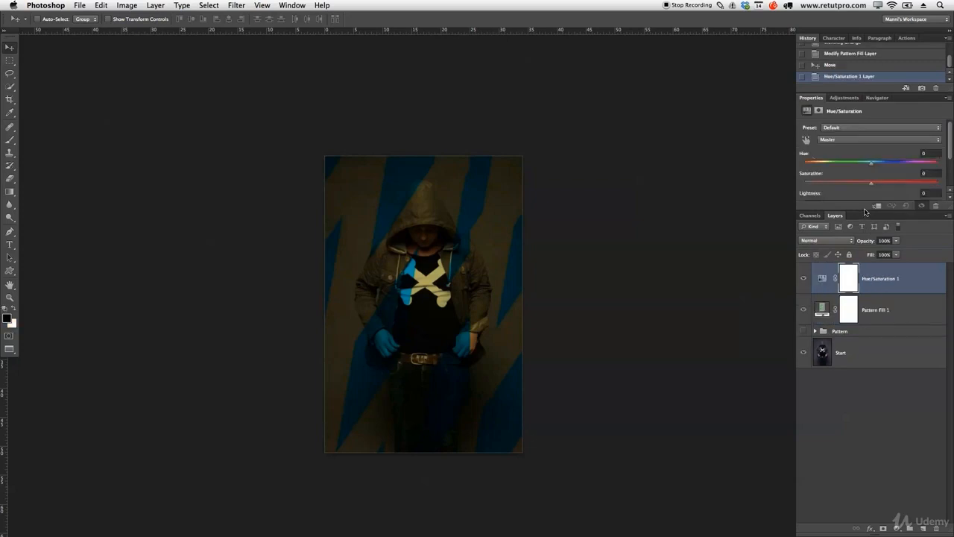
drag(864, 211, 862, 255)
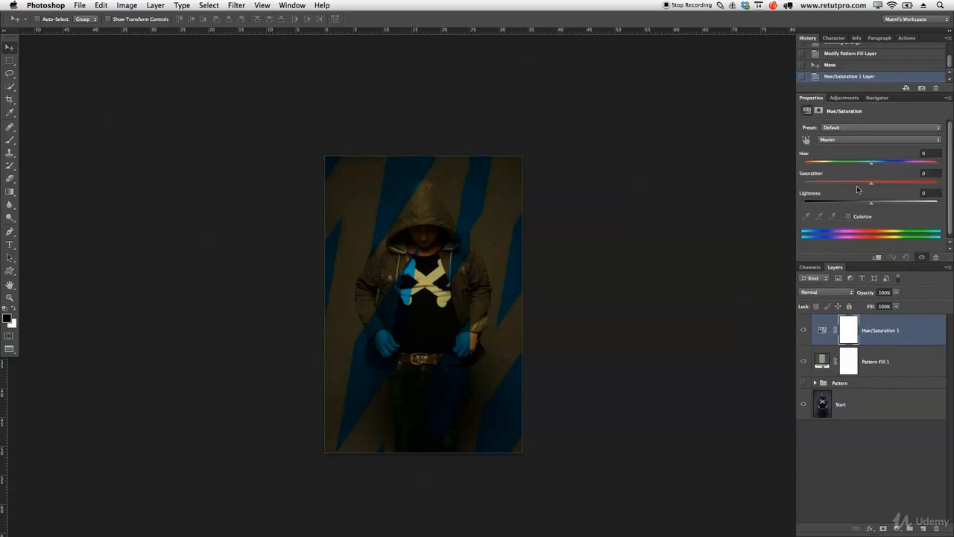
- Shift the hue of the Yellows range toward red in the Hue/Saturation 1 adjustment to warm the tan stripes
click(859, 140)
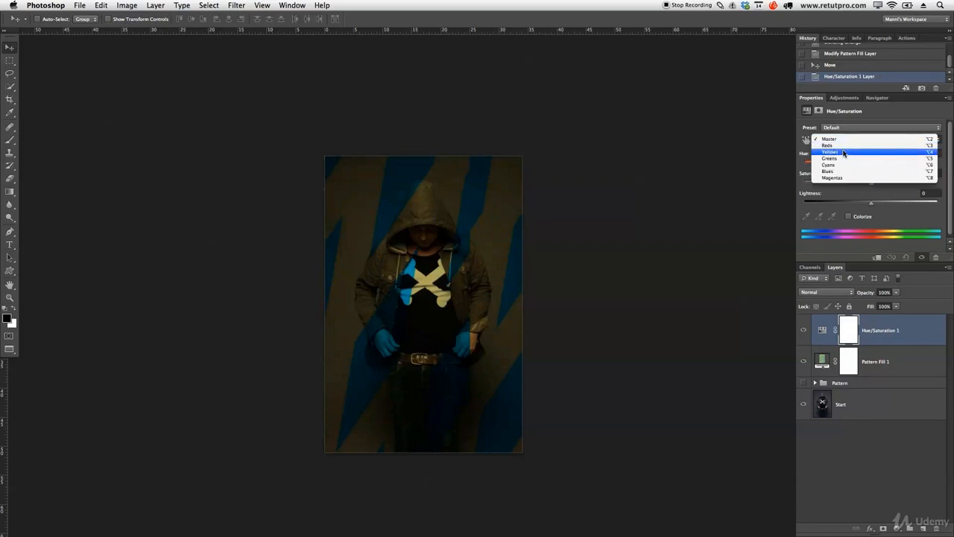
click(854, 157)
click(840, 140)
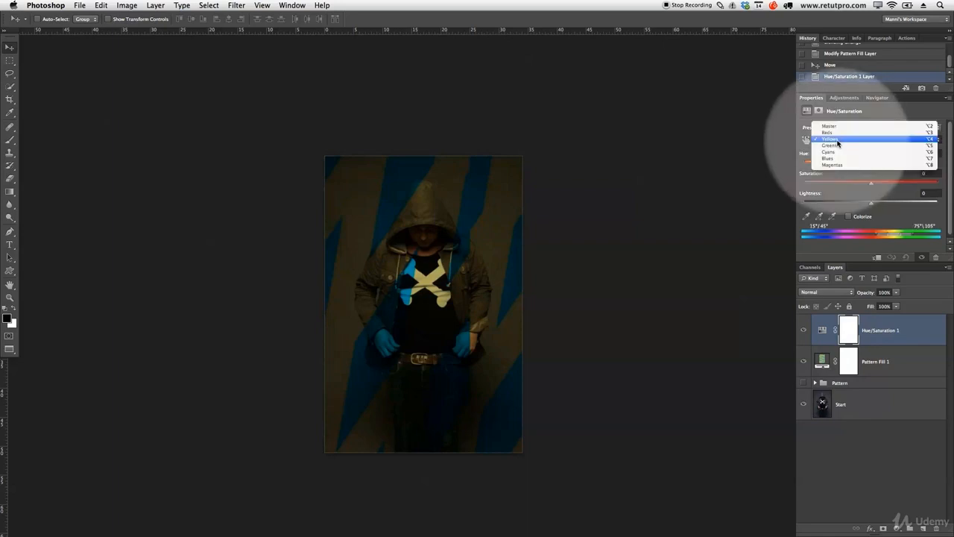
click(838, 141)
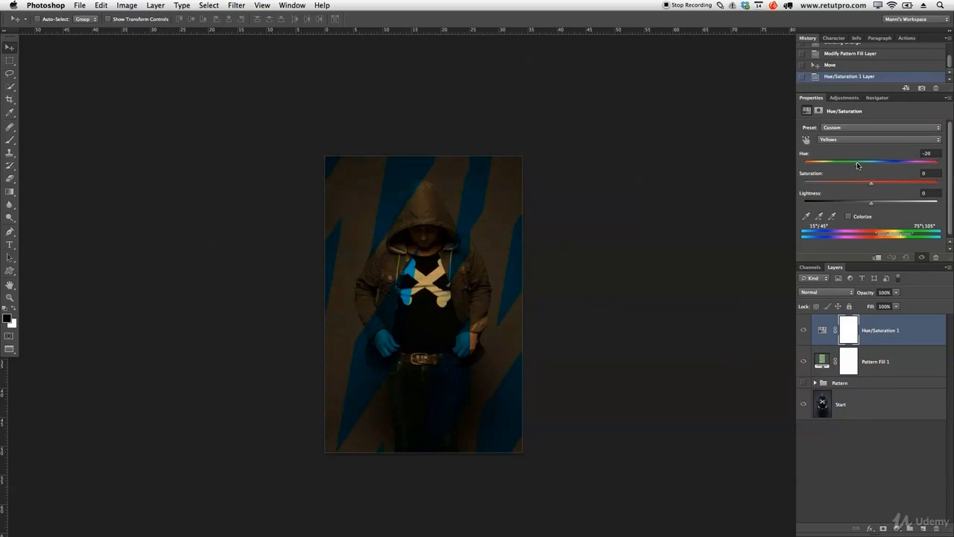
drag(857, 162, 847, 162)
drag(844, 158, 845, 160)
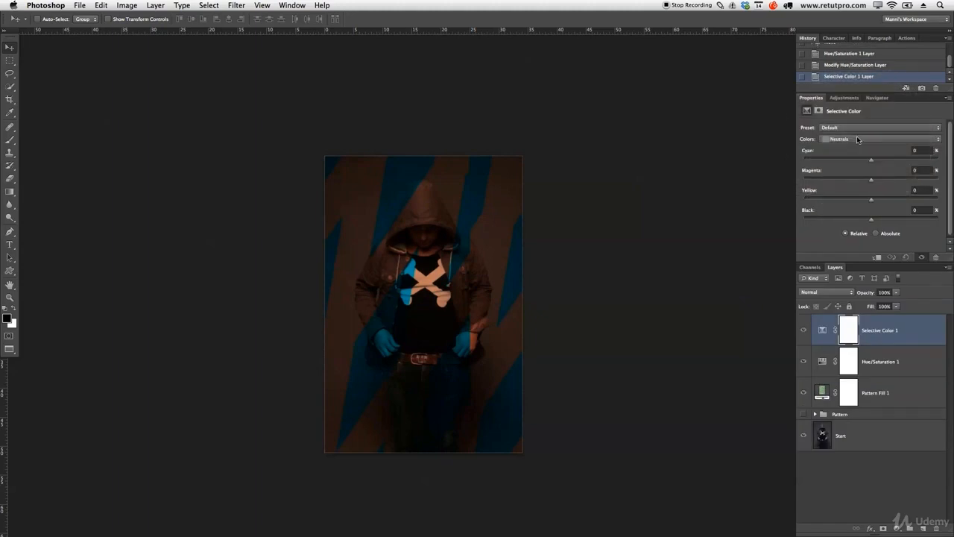
- In the Selective Color 1 adjustment, set Cyan to -13% for Neutrals and fine-tune their Black amount
click(856, 136)
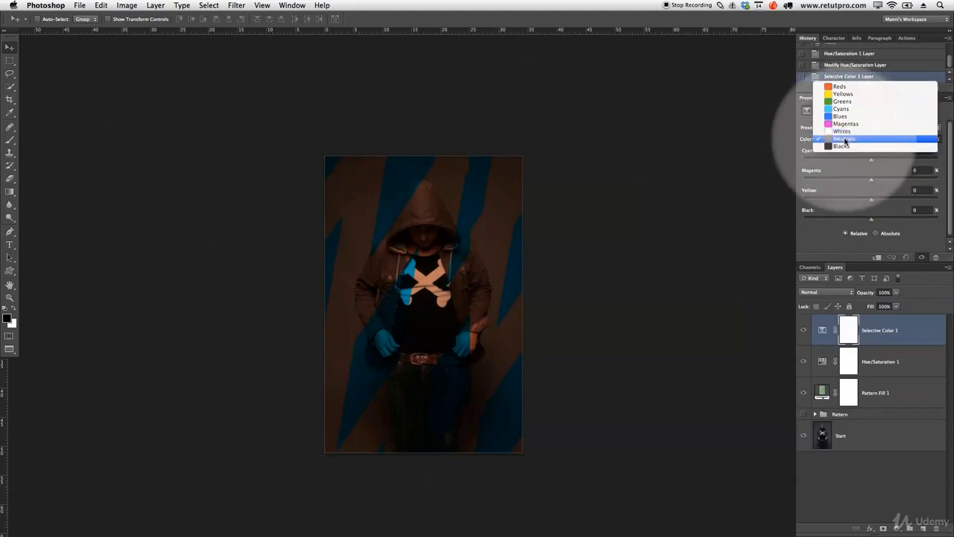
click(845, 142)
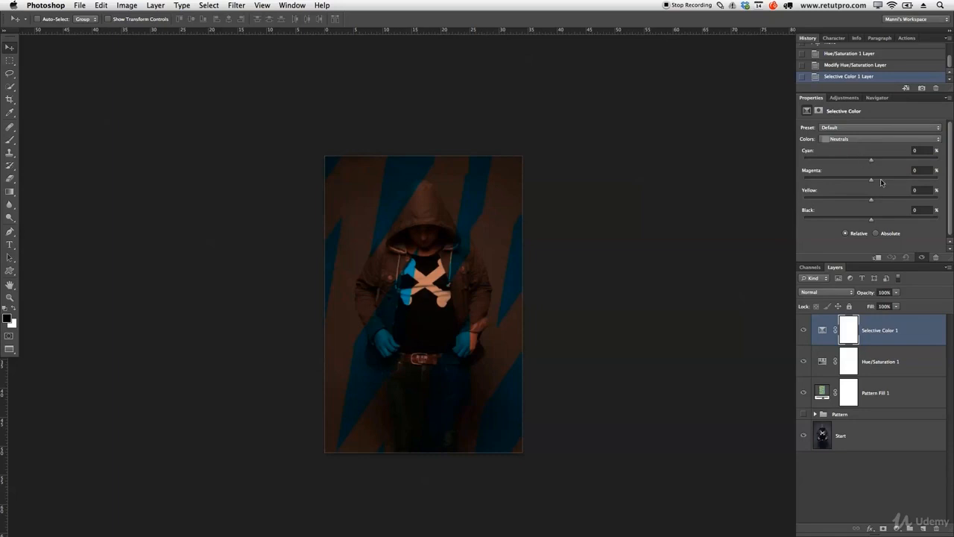
mouse_move(872, 160)
mouse_down()
mouse_move(832, 161)
mouse_move(910, 162)
mouse_move(862, 162)
mouse_up()
drag(862, 162, 861, 160)
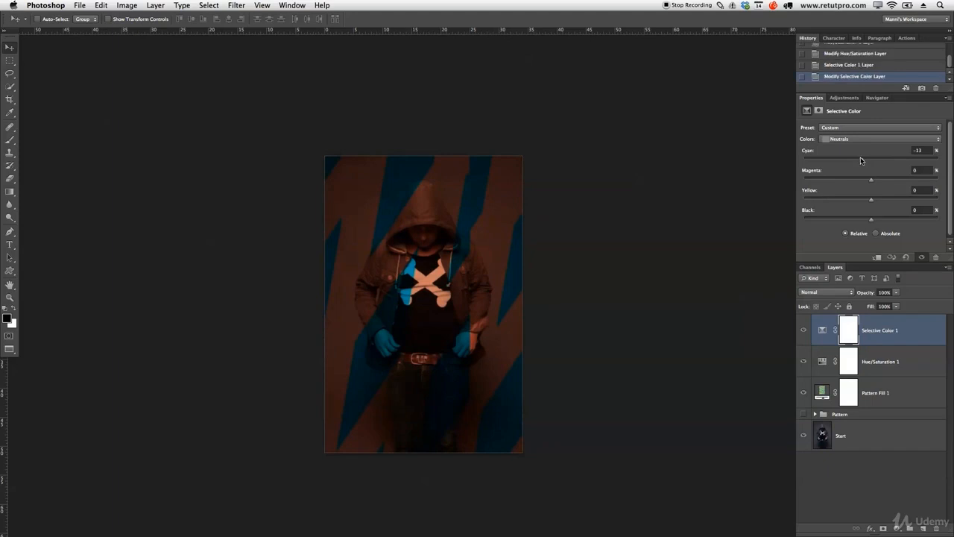
drag(870, 220, 869, 221)
- Switch the Selective Color 1 adjustment to Blacks and fine-tune their Black and Cyan amounts
click(852, 139)
click(847, 147)
drag(870, 221, 872, 221)
drag(871, 159, 868, 164)
drag(871, 164, 870, 163)
- Add a Curves adjustment layer above Selective Color 1 and enlarge its settings area to expose the whole curve
click(847, 97)
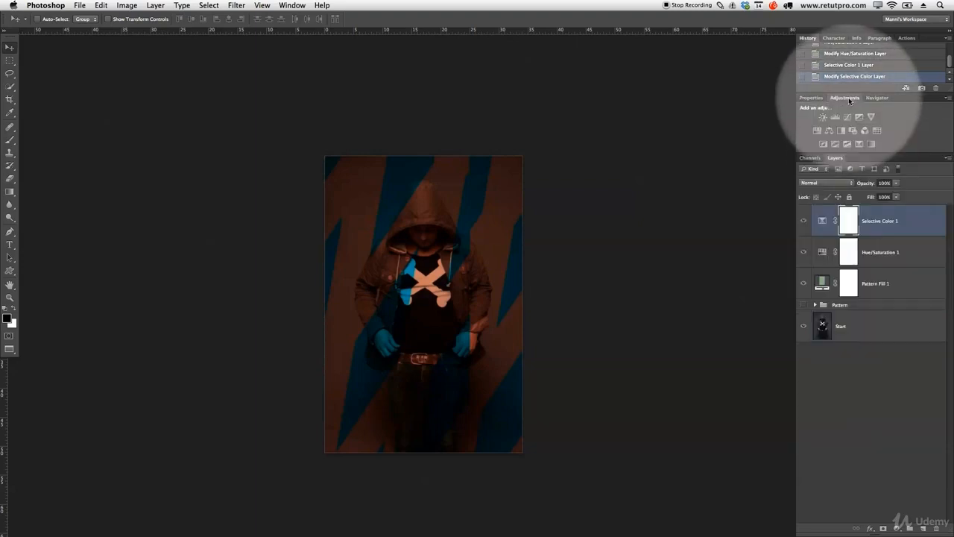
click(848, 119)
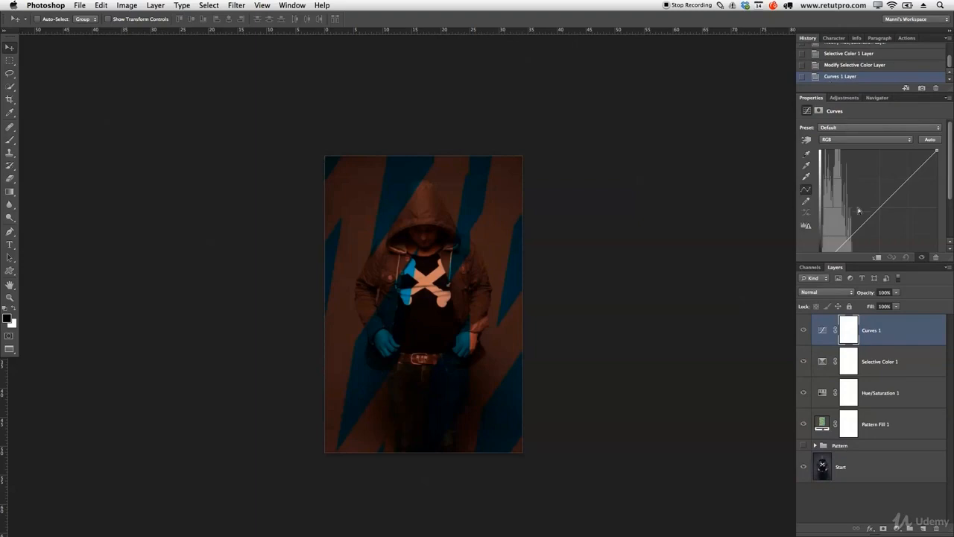
drag(863, 266, 862, 290)
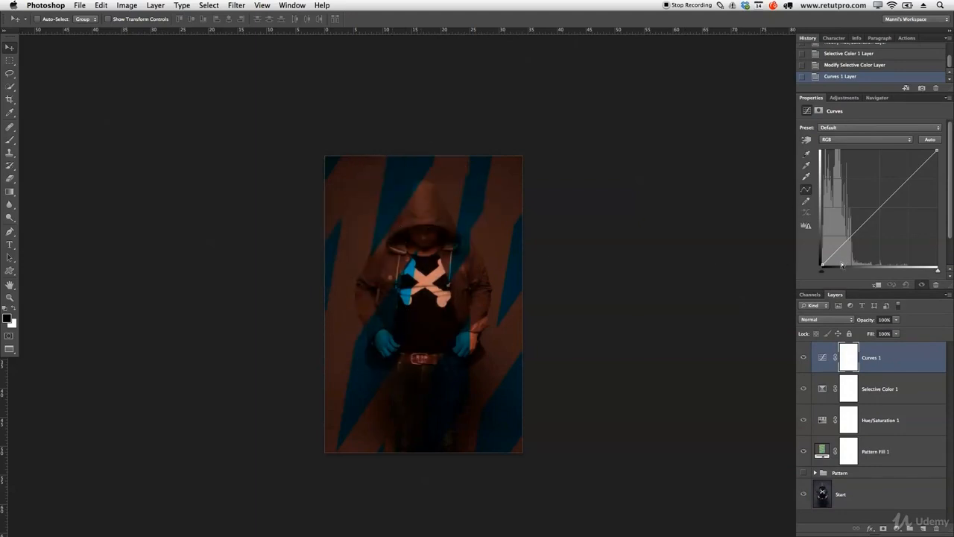
- Shape the RGB curve of Curves 1 by lifting the black point for faded shadows and anchoring the midtones near the diagonal
drag(823, 262, 843, 244)
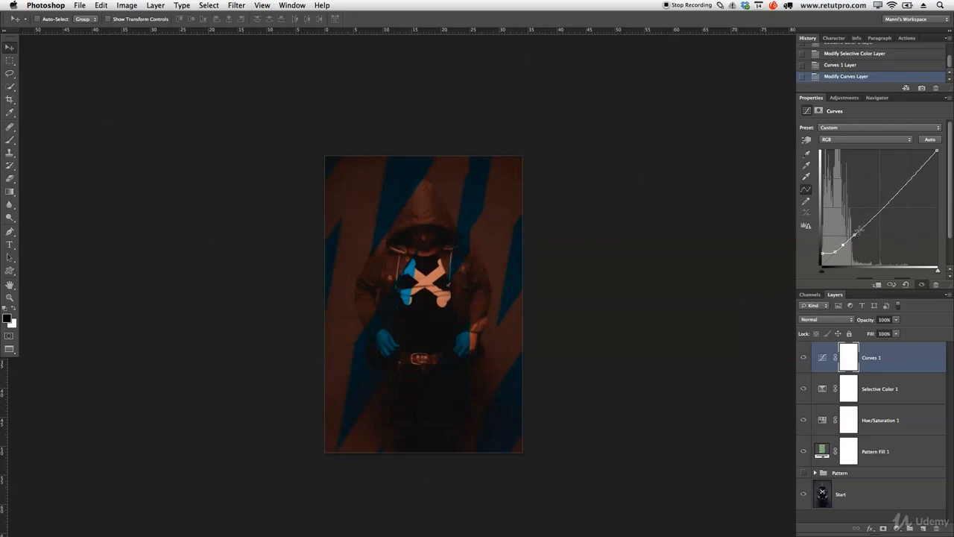
drag(876, 213, 853, 234)
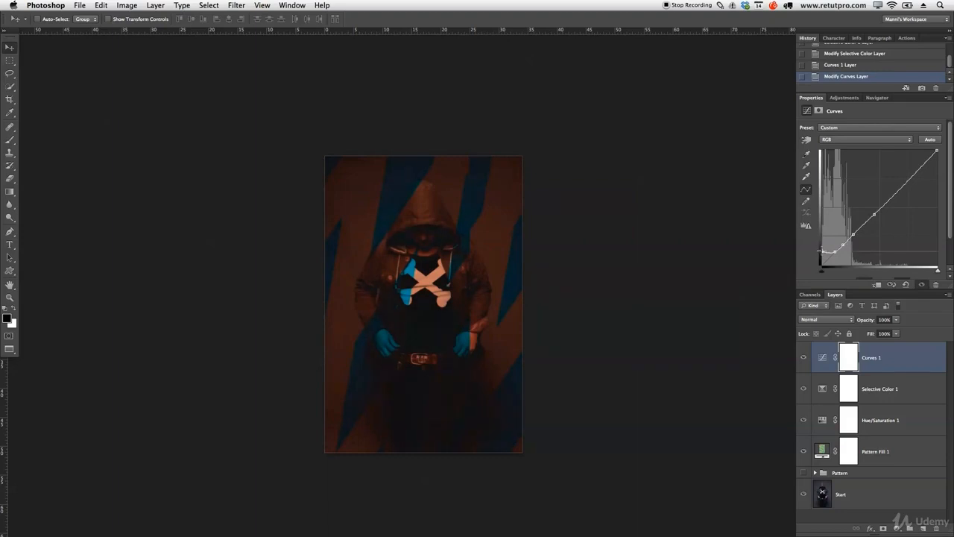
click(494, 268)
click(421, 240)
drag(822, 252, 823, 251)
- Group the Curves 1, Selective Color 1 and Hue/Saturation 1 layers and name the group Color
shift+click(893, 420)
key(super+g)
double_click(841, 347)
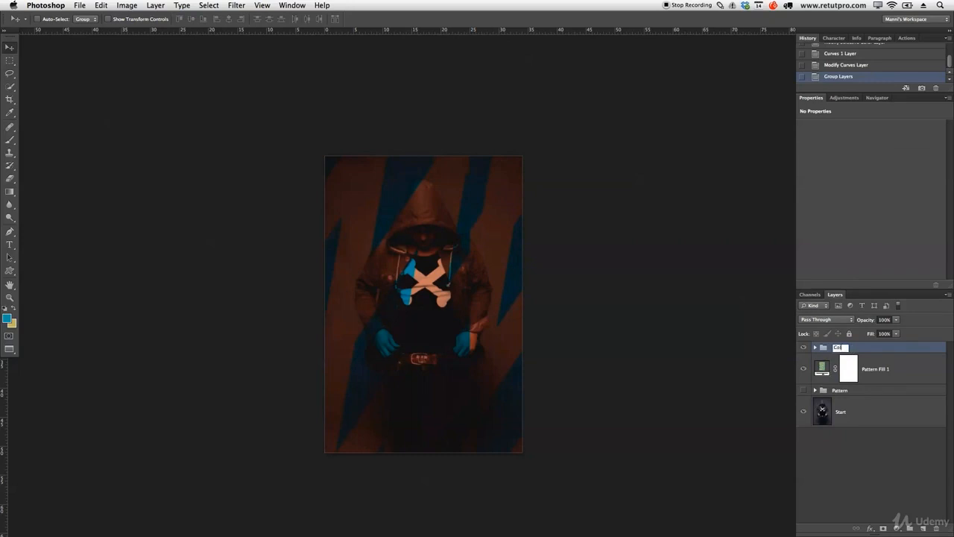
key(Return)
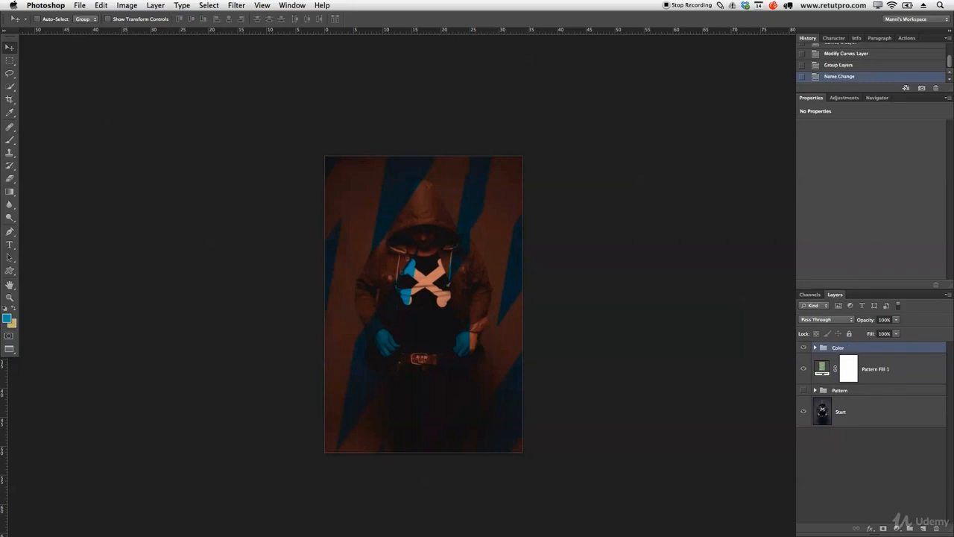
- Compare the portrait with and without Pattern Fill 1, and select that layer to reposition its stripes over the figure
click(804, 368)
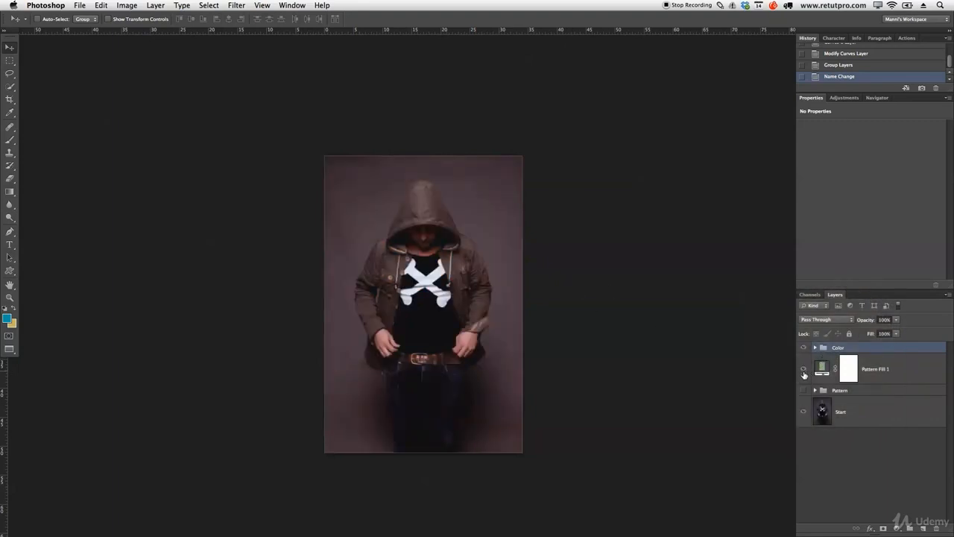
click(804, 369)
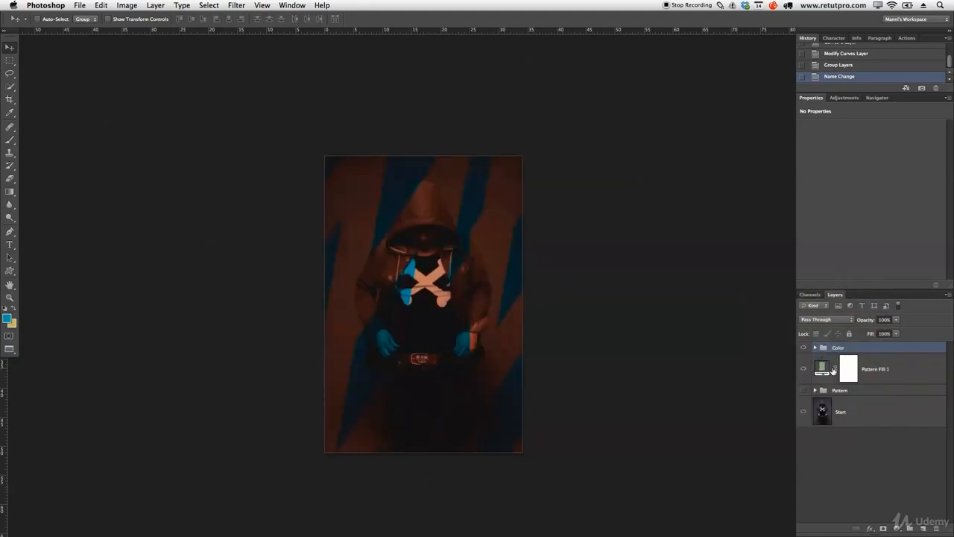
click(829, 376)
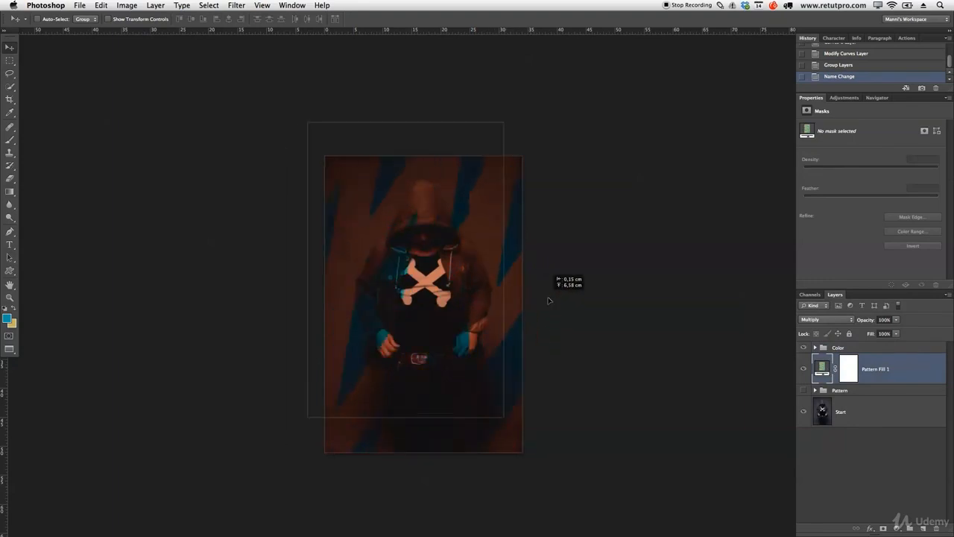